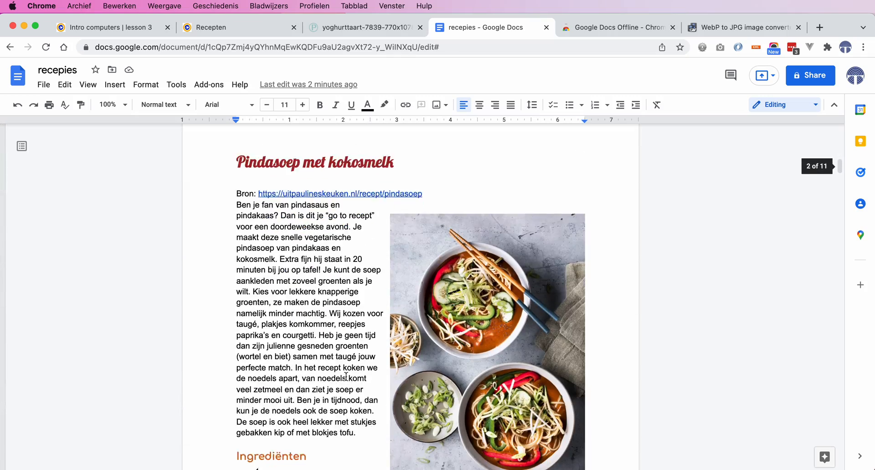
Step: Correct the misspelled word "Risottto" in the green subheading of the Risotto Milanese recipe to "Risotto"
scroll(347, 376, down, 20)
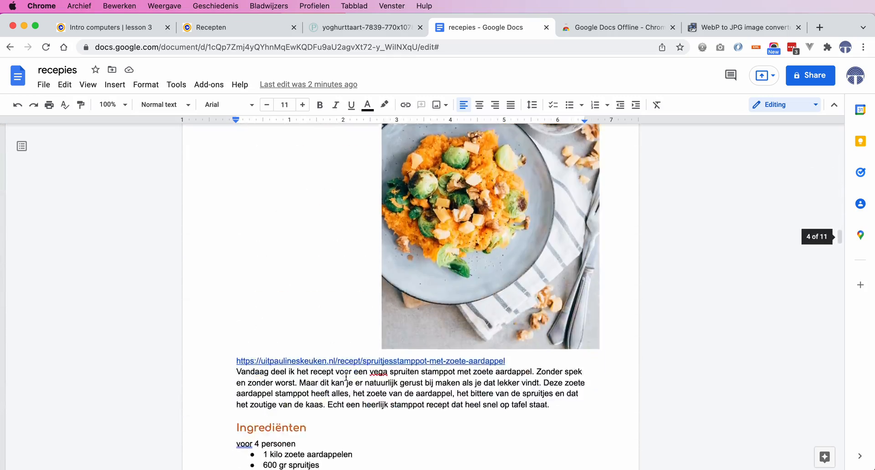
scroll(346, 376, down, 20)
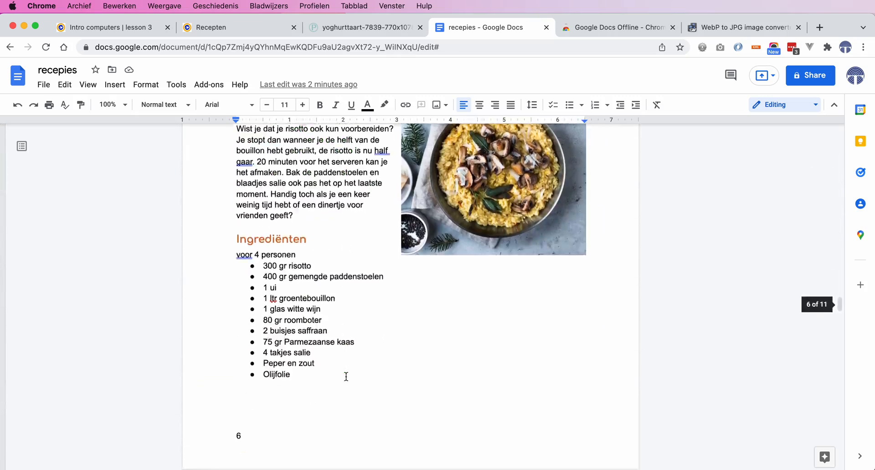
scroll(347, 376, up, 3)
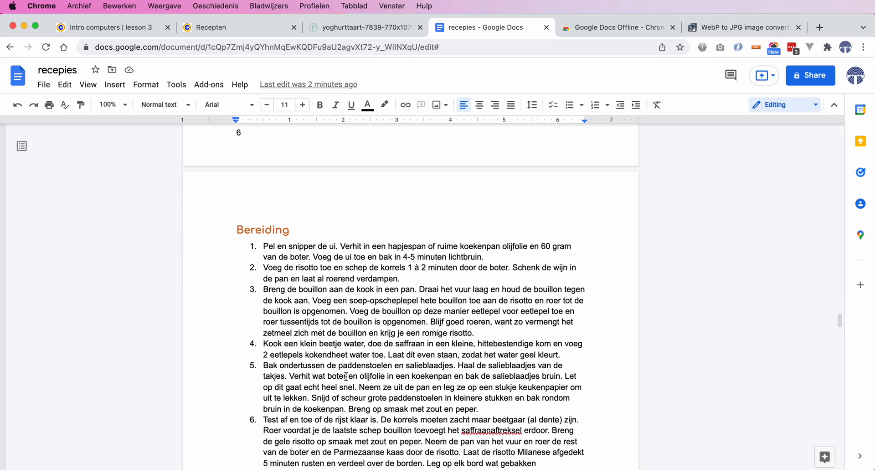
scroll(347, 376, down, 6)
scroll(346, 376, down, 3)
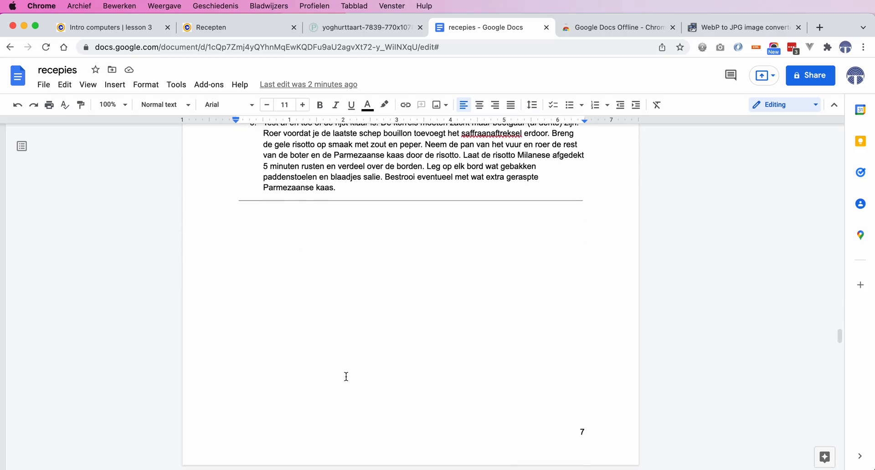
scroll(346, 376, up, 10)
scroll(347, 376, up, 6)
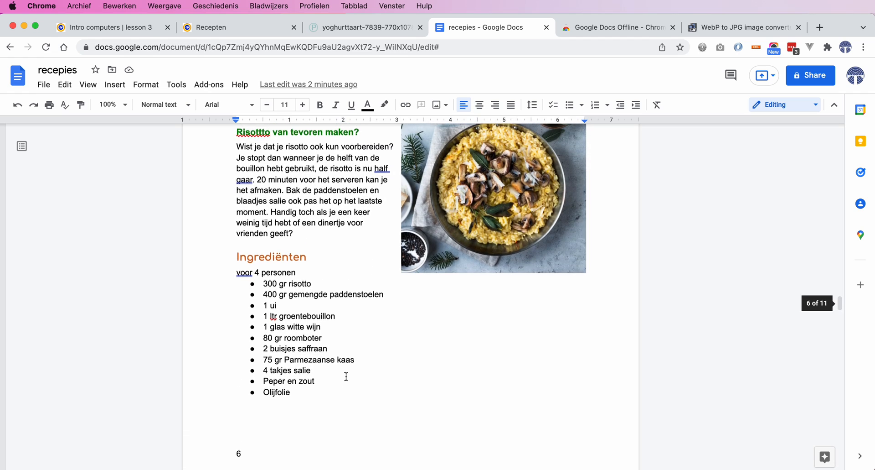
scroll(346, 376, down, 2)
scroll(276, 294, up, 3)
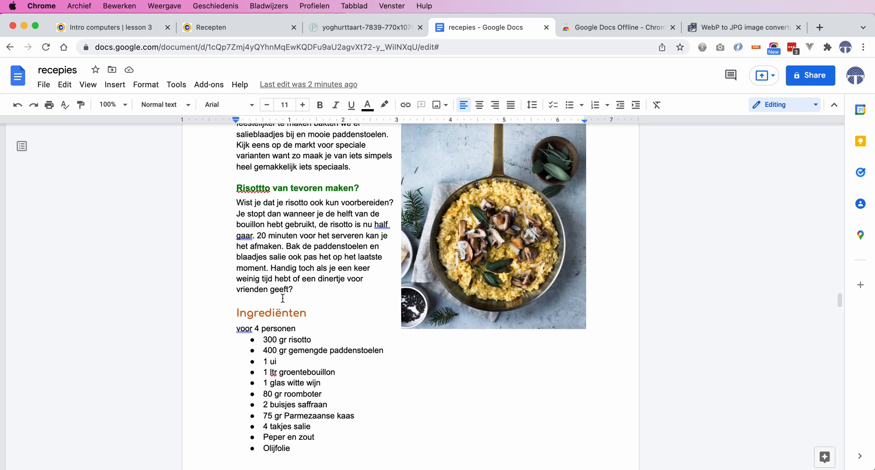
click(263, 235)
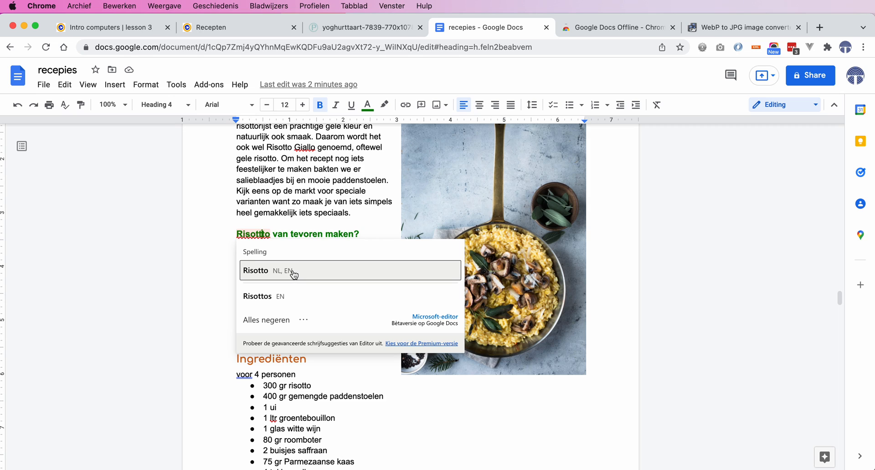
click(294, 272)
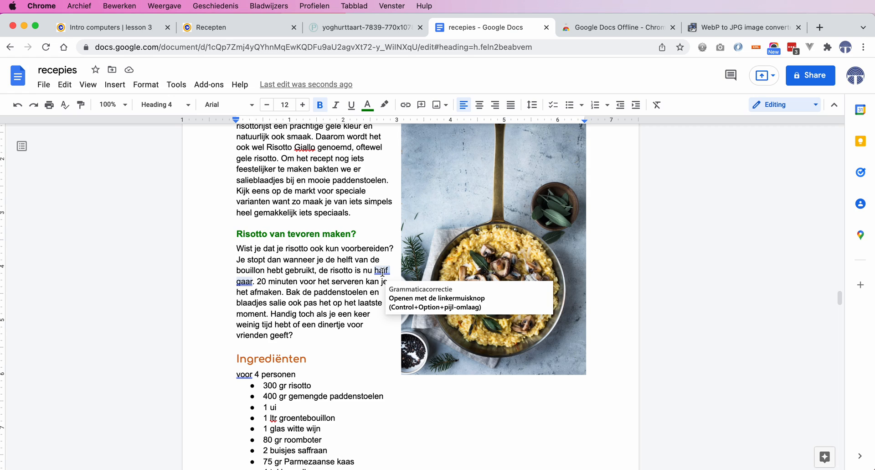
Step: Accept the grammar suggestion that joins "half gaar" into "halfgaar" in the paragraph about preparing risotto ahead
right_click(383, 273)
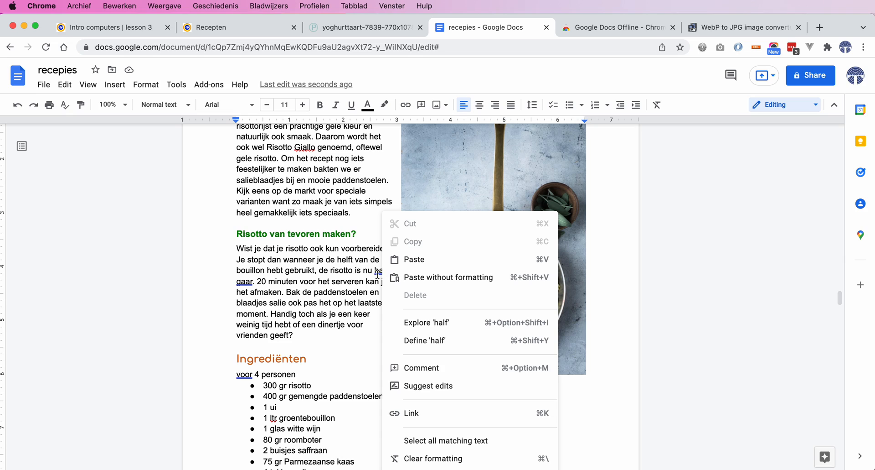
click(343, 300)
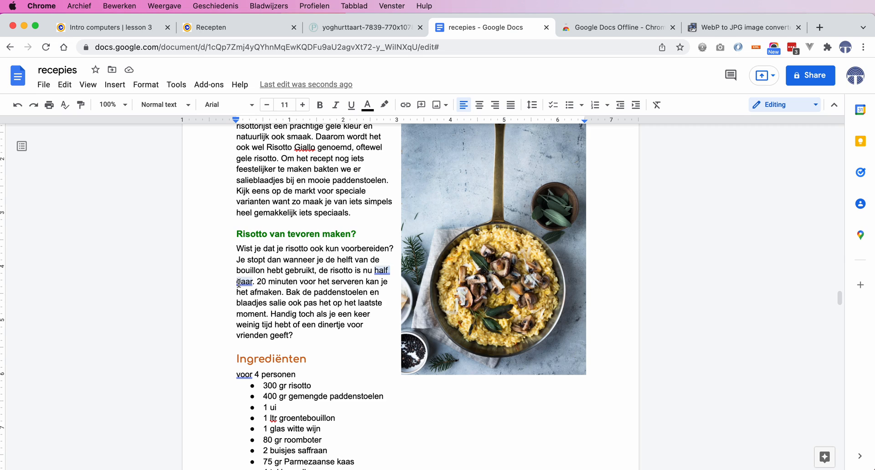
right_click(382, 272)
key(Escape)
click(384, 271)
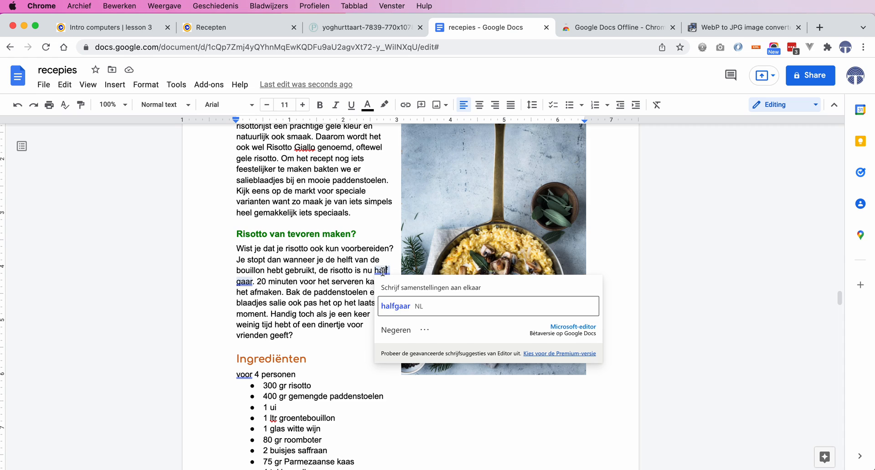
click(395, 304)
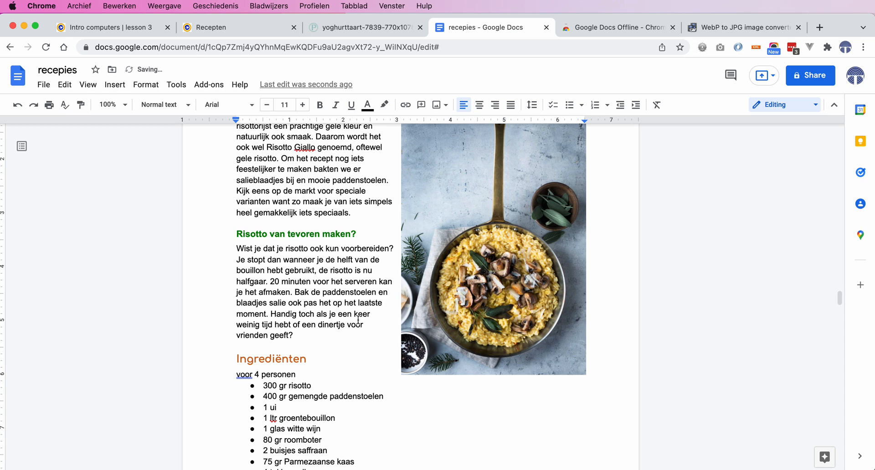
Step: Check the spelling suggestions for "tauge" in the ingredients of the Pindasoep recipe without applying one
scroll(358, 319, up, 5)
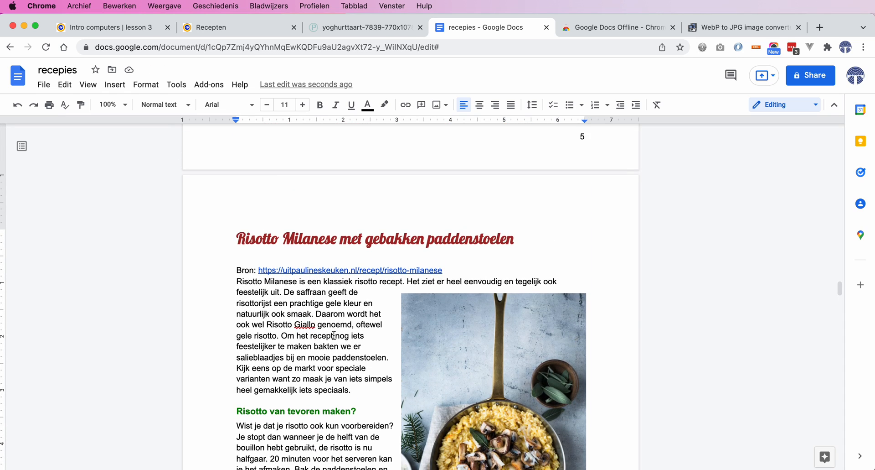
scroll(369, 350, up, 18)
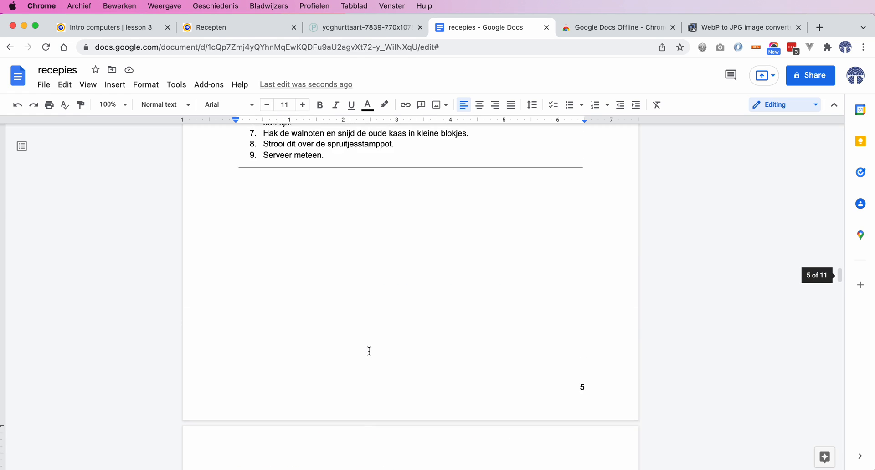
scroll(370, 350, up, 15)
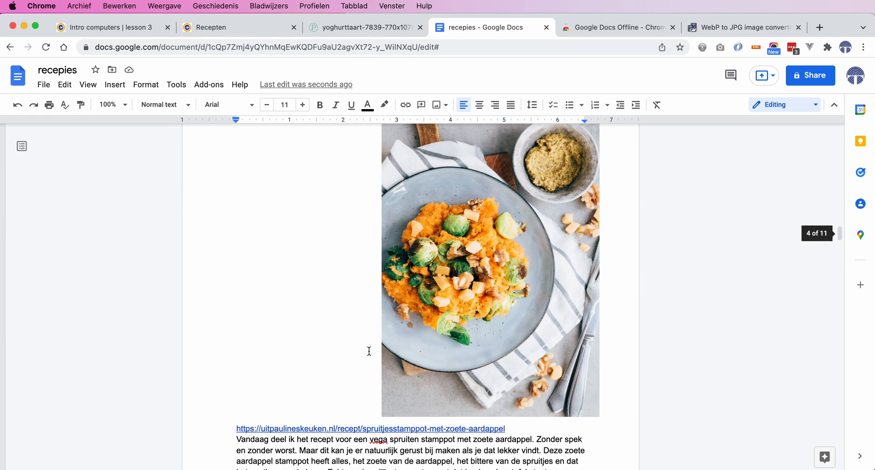
scroll(369, 351, up, 15)
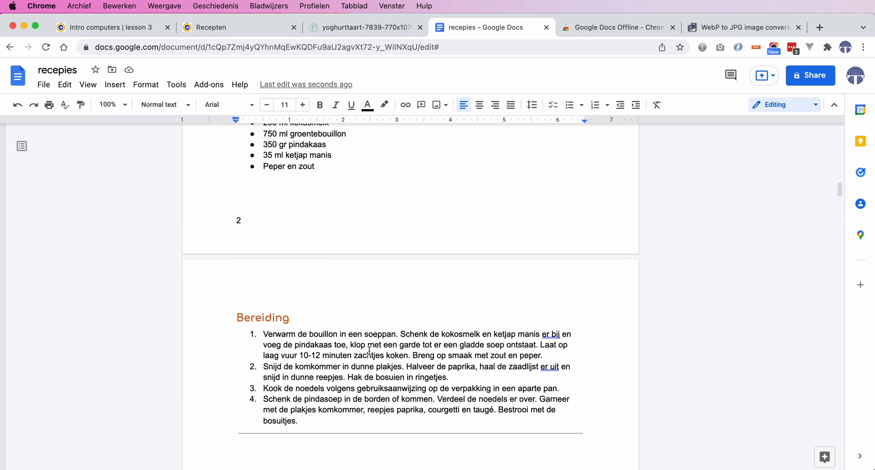
click(304, 371)
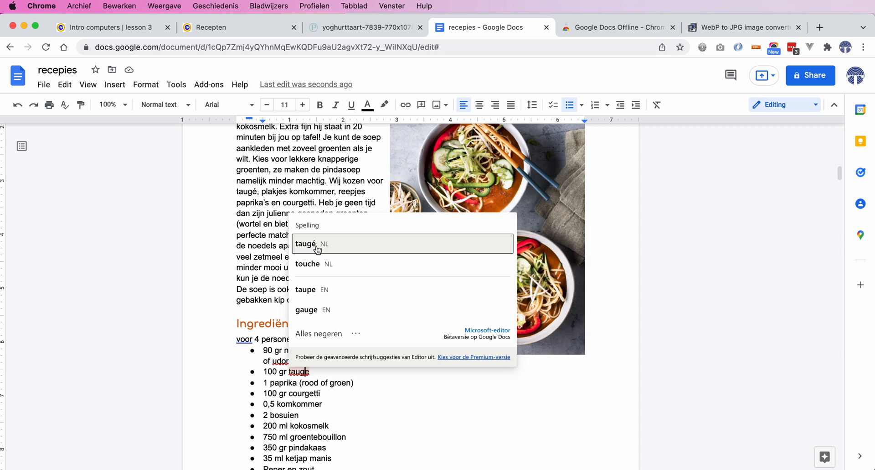
click(336, 375)
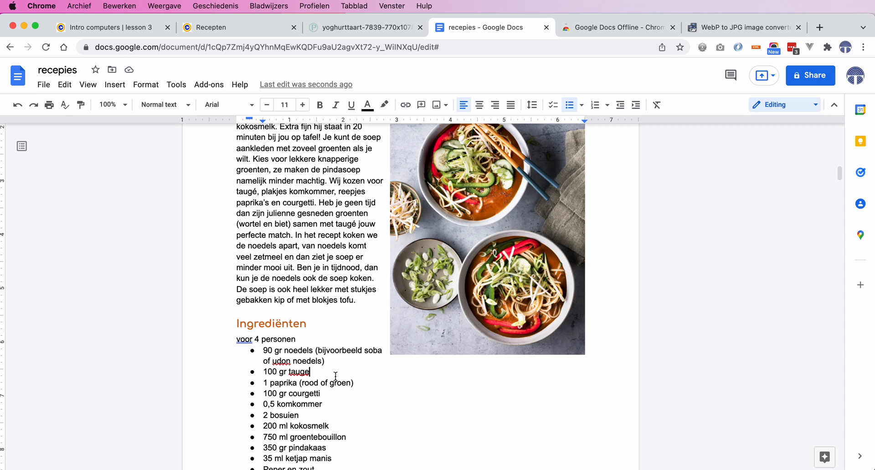
Step: Replace "udon" in the noodle ingredient with the suggestion "Udo" and add an "n" so it reads "Udon"
click(286, 361)
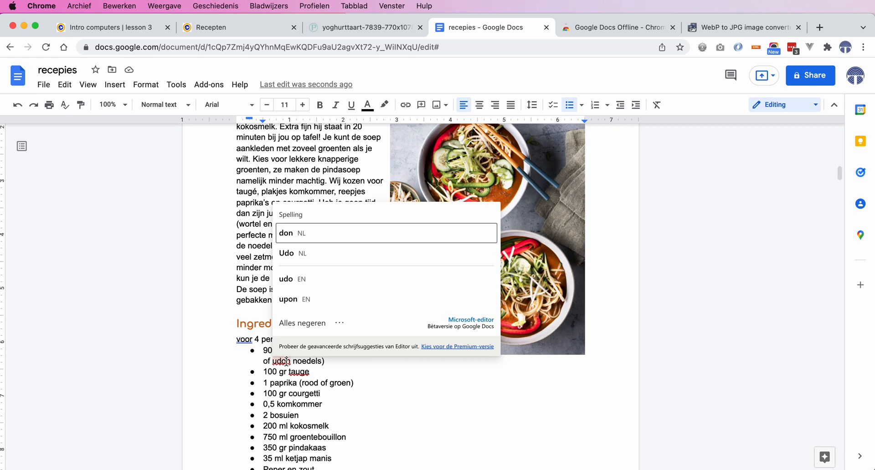
click(397, 391)
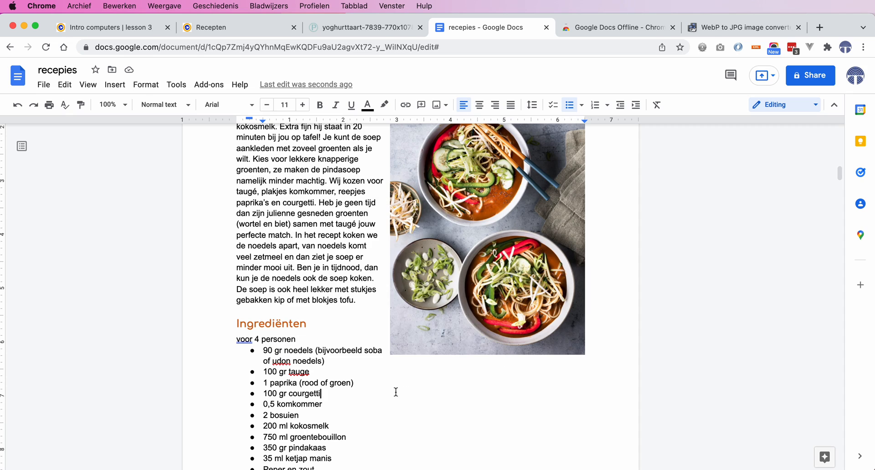
click(282, 361)
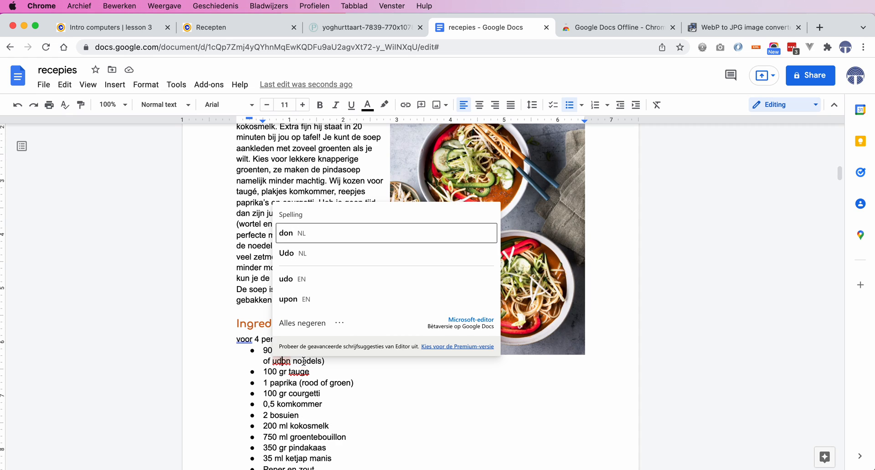
click(287, 253)
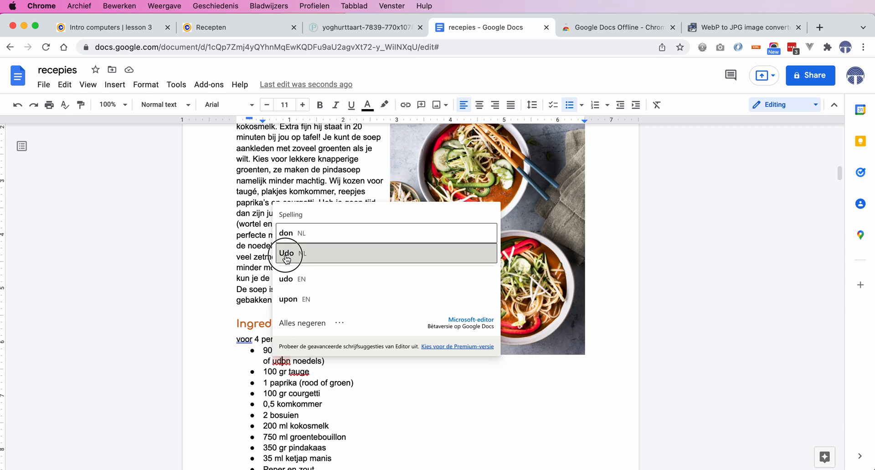
text(n)
Step: Delete the final "e" of "tauge" in the ingredients and open the special characters dialog, moving it fully into view
click(302, 373)
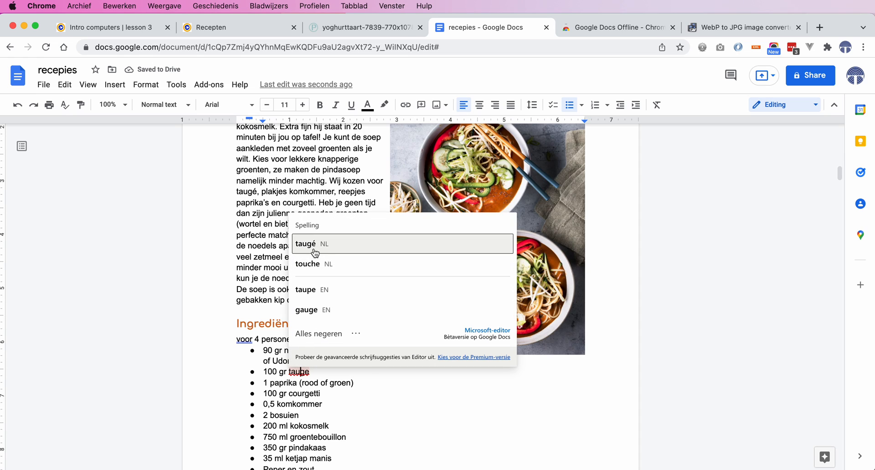
click(339, 372)
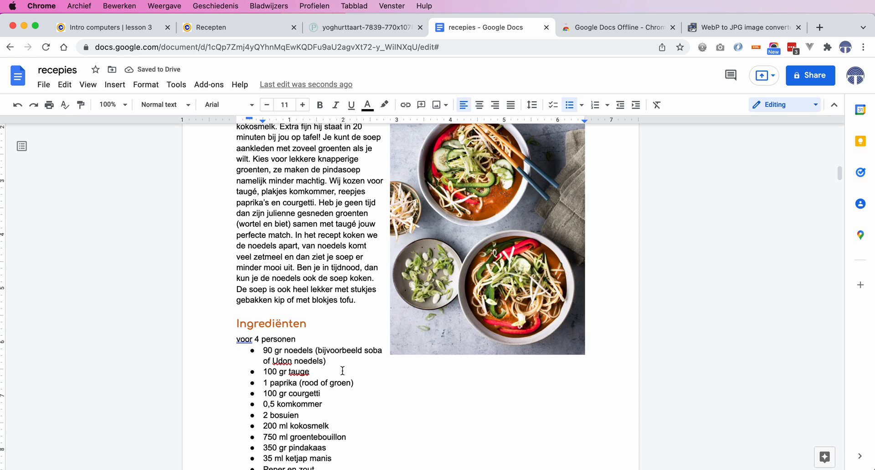
key(BackSpace)
click(114, 86)
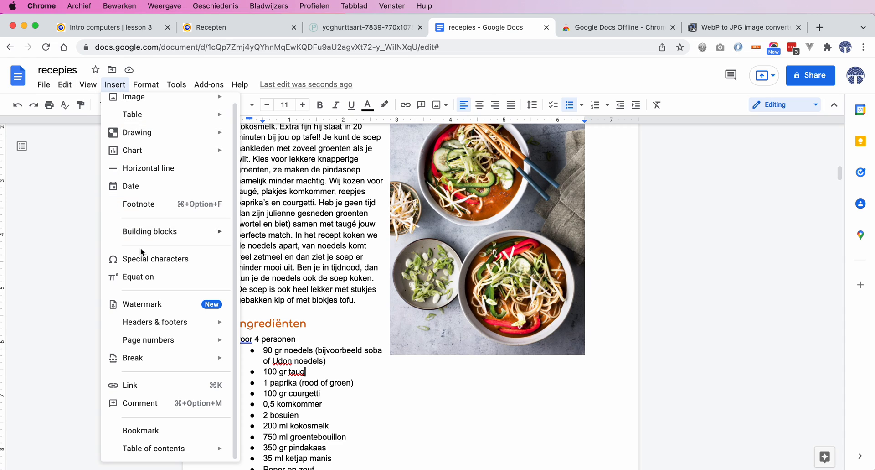
click(130, 258)
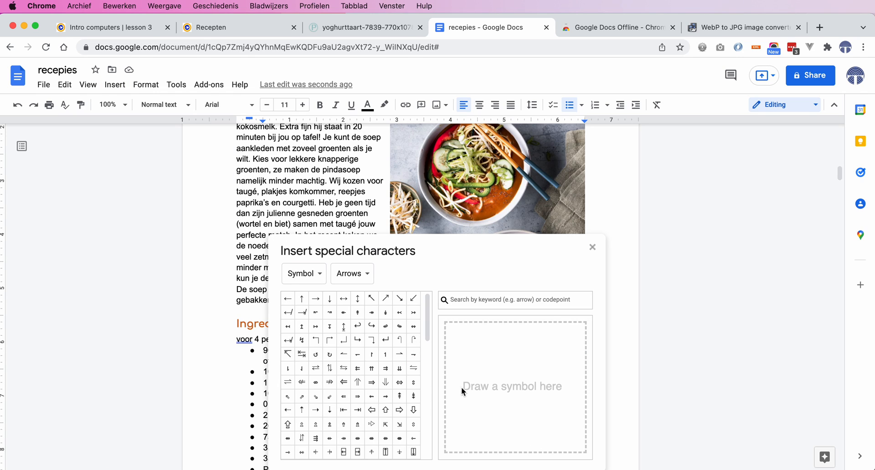
drag(557, 244, 559, 167)
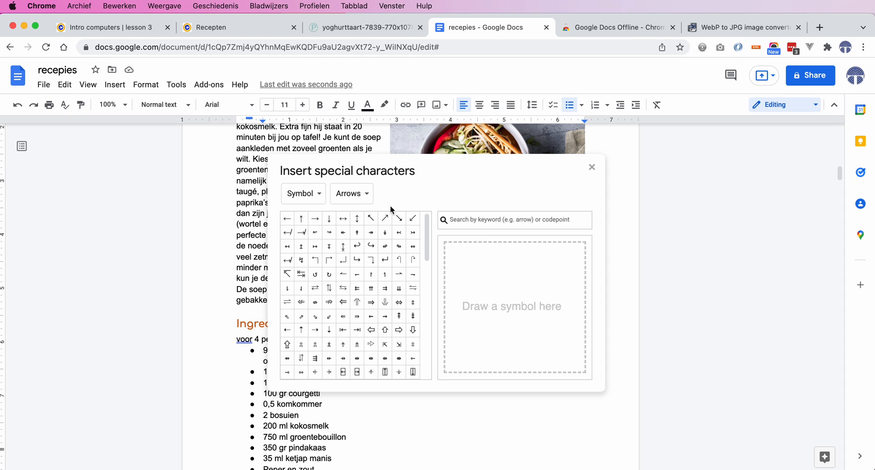
Step: Browse the special character categories and the Symbol subcategories, keeping Symbol as the category
click(321, 197)
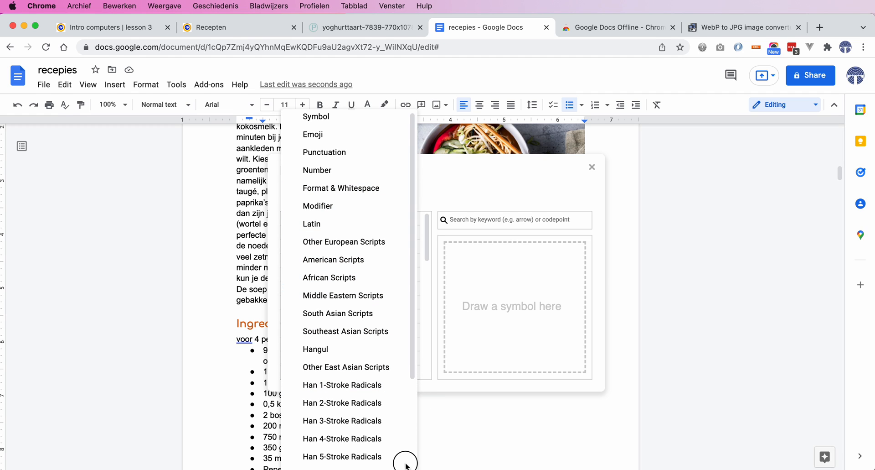
scroll(413, 454, down, 1)
scroll(415, 455, down, 3)
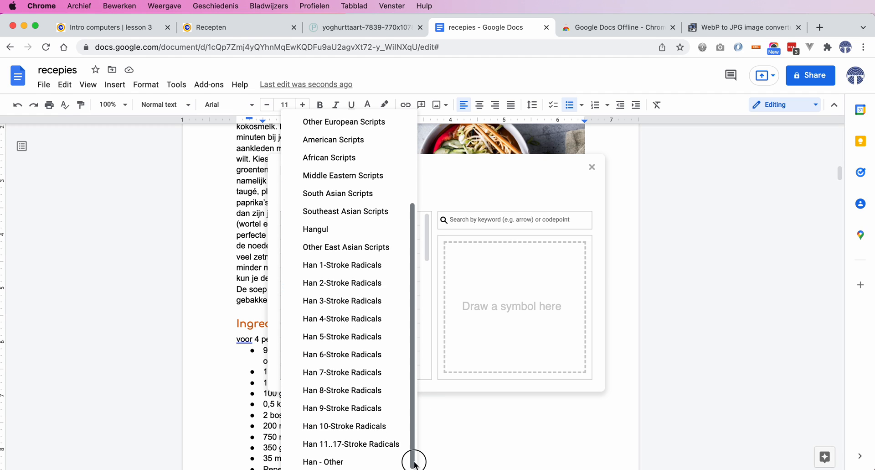
scroll(375, 319, up, 2)
scroll(375, 319, up, 3)
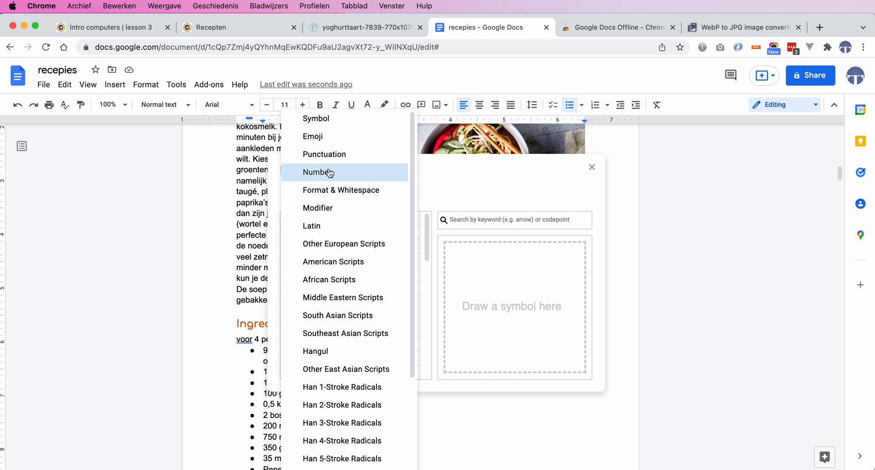
click(272, 348)
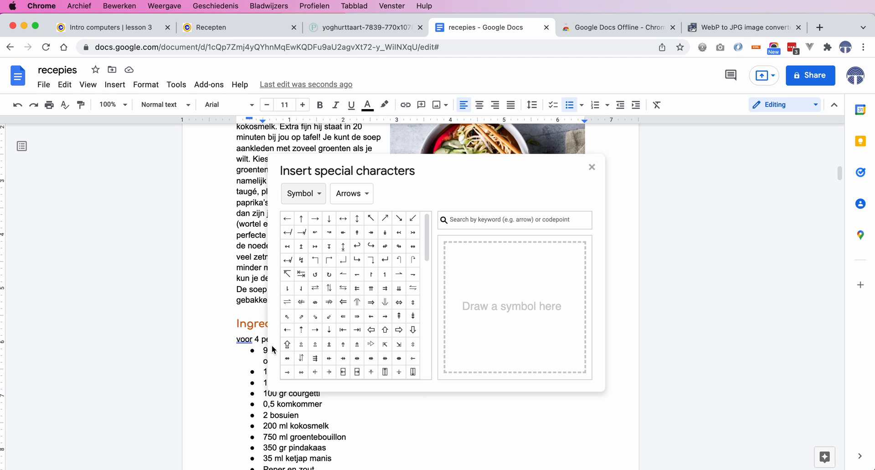
click(363, 195)
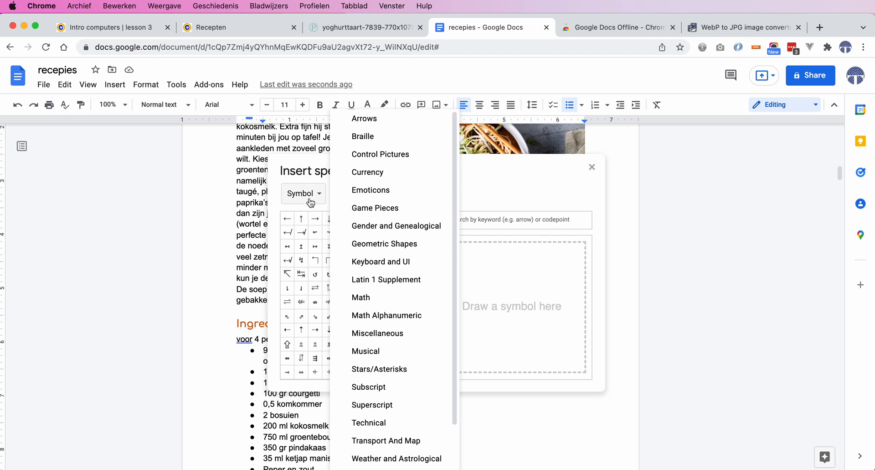
click(274, 209)
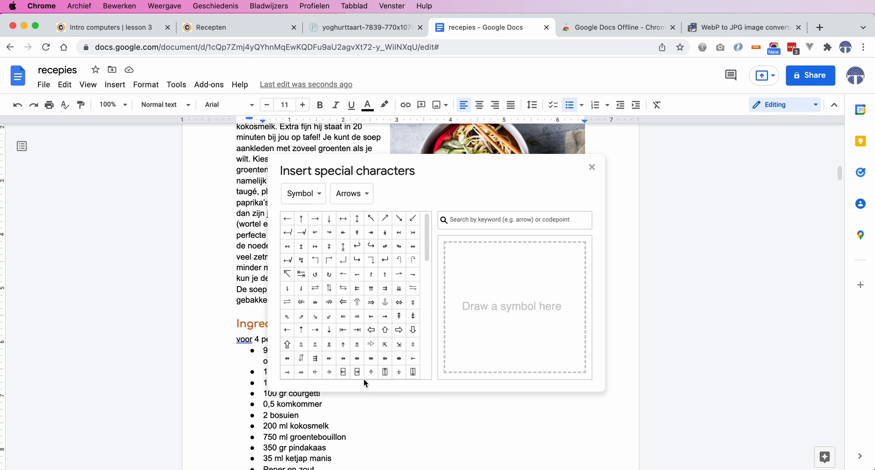
drag(426, 256, 420, 223)
click(319, 202)
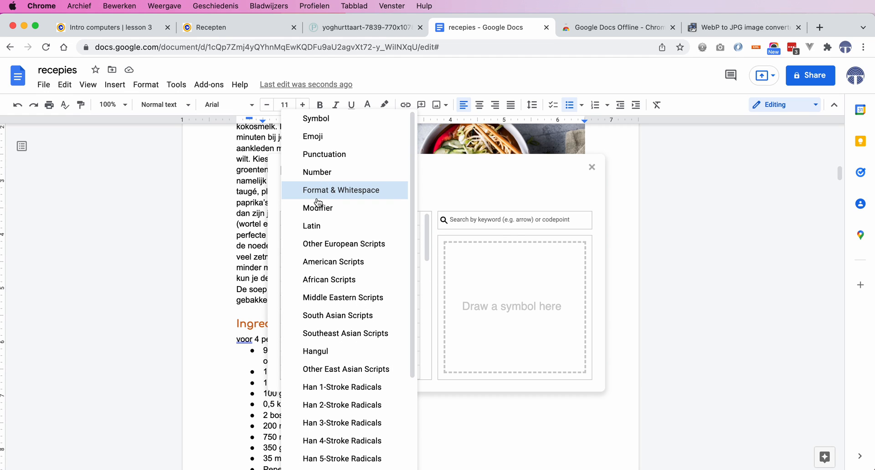
click(315, 120)
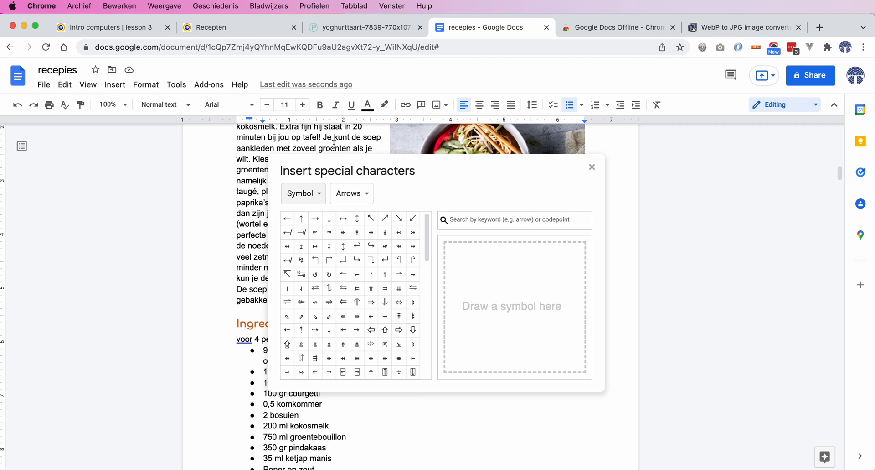
Step: Insert the special character "é" from the Latin, Common category to complete "taugé" in the ingredients, and close the dialog
click(317, 200)
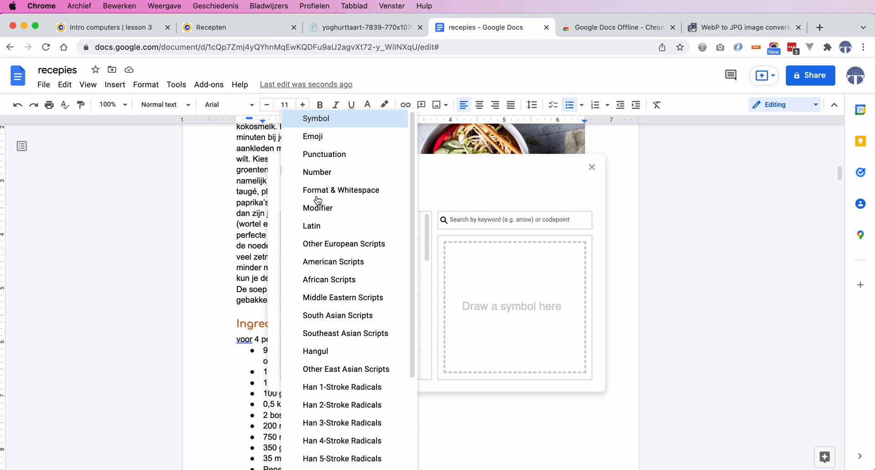
click(320, 230)
scroll(392, 312, down, 1)
scroll(391, 311, down, 5)
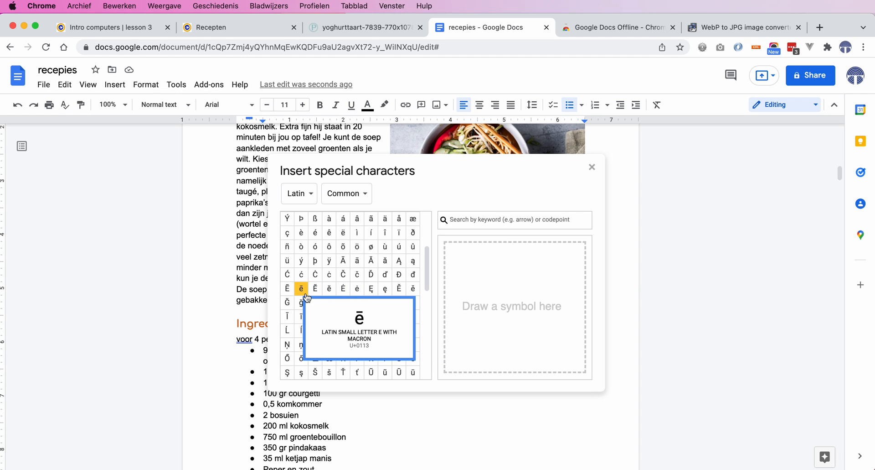
scroll(307, 297, up, 5)
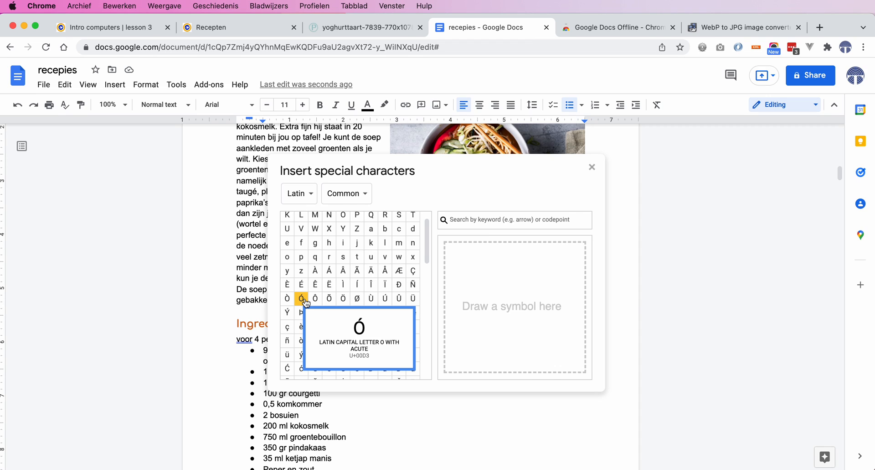
click(314, 327)
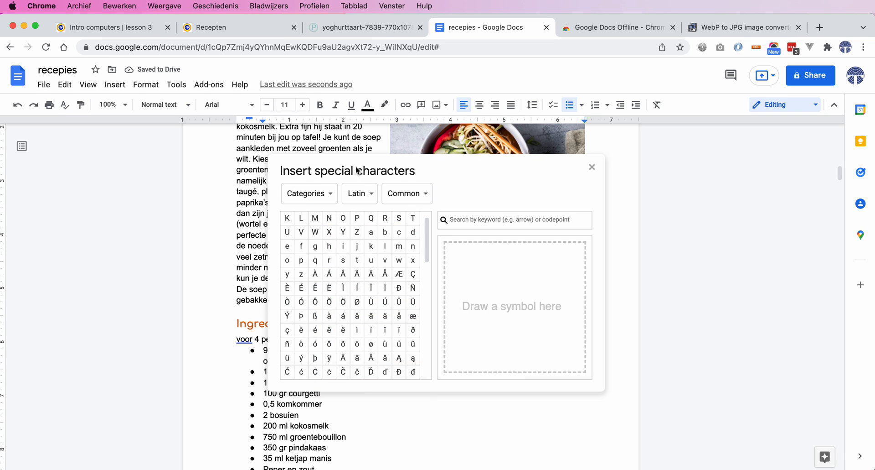
drag(356, 158, 455, 165)
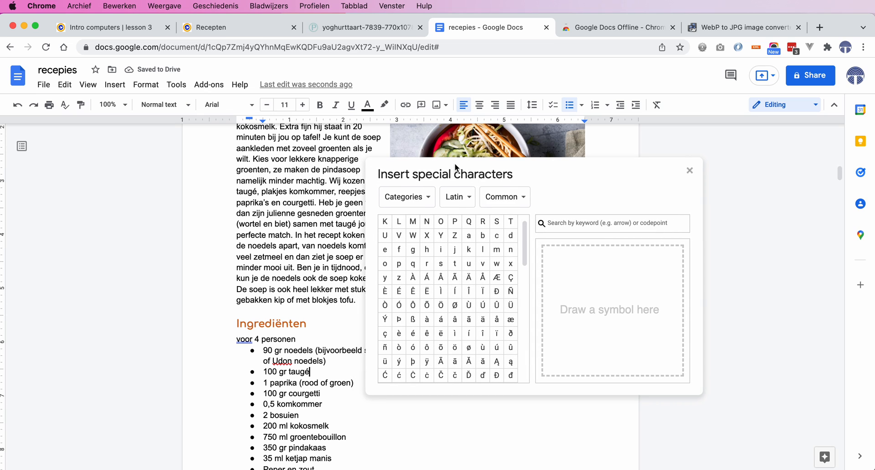
click(690, 170)
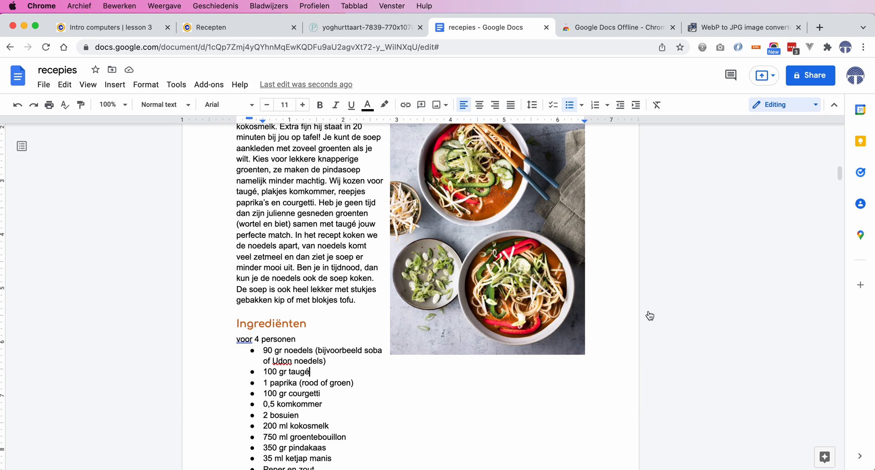
Step: Check the options for the flagged word "gewokte" in the Spruiten stamppot preparation steps without applying any
scroll(341, 431, down, 3)
scroll(341, 431, down, 15)
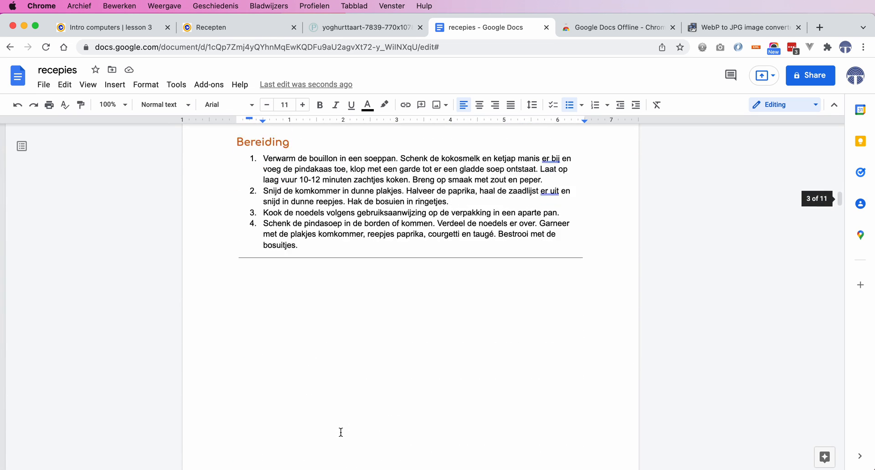
scroll(341, 431, down, 7)
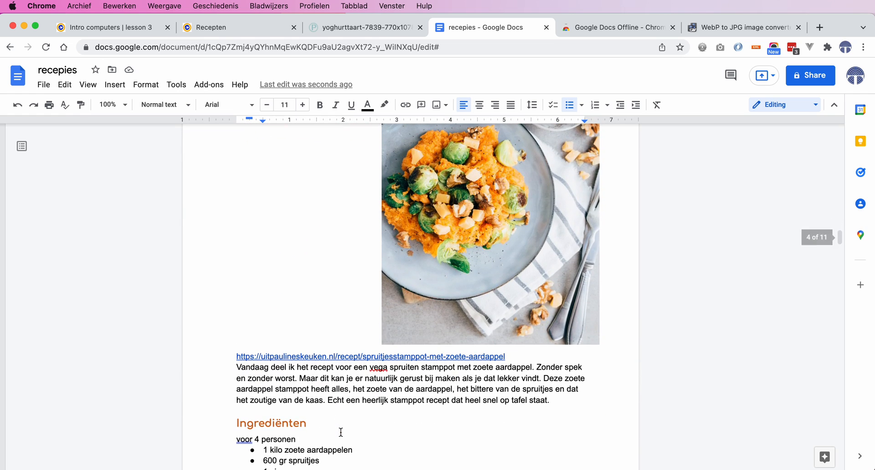
scroll(341, 432, down, 15)
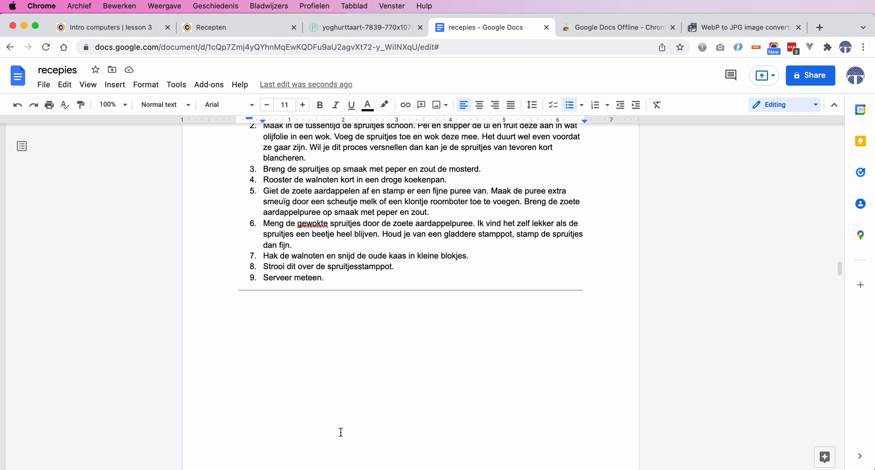
click(309, 224)
right_click(316, 224)
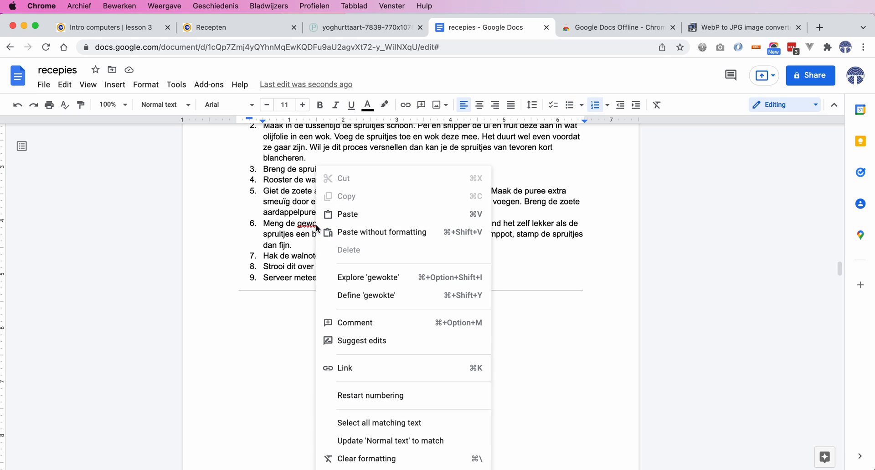
click(308, 224)
right_click(311, 226)
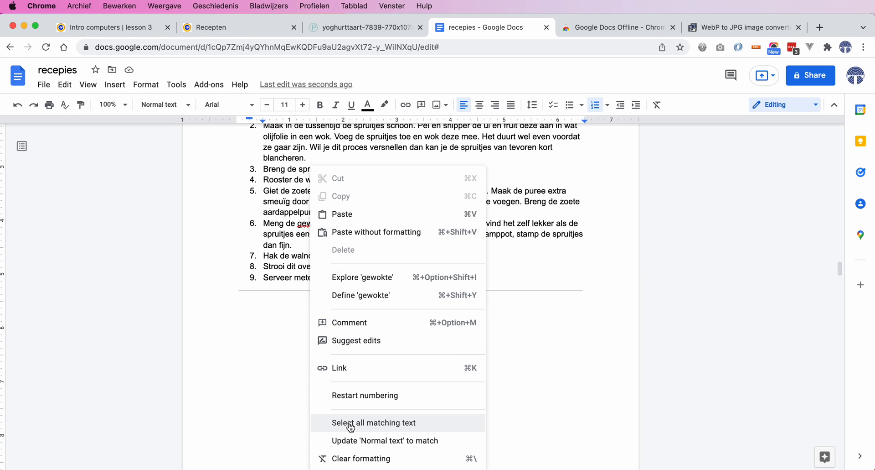
click(245, 226)
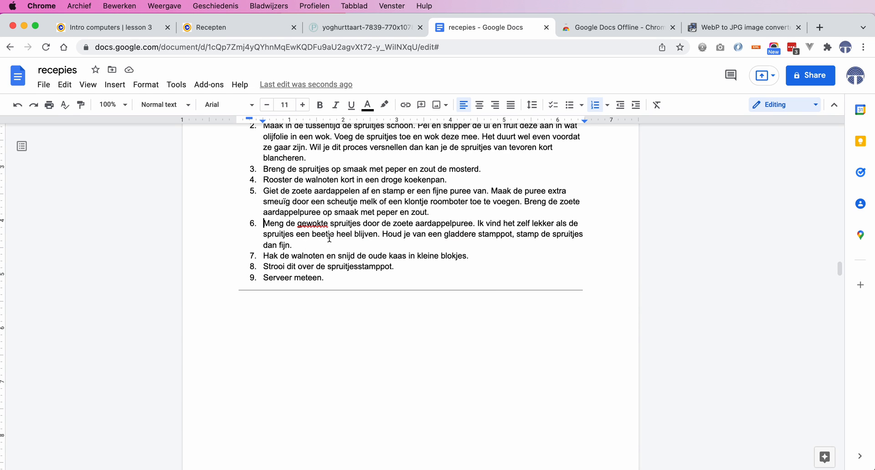
Step: Insert a page break before the "Inhoud" heading to create a blank first page
scroll(329, 237, up, 15)
scroll(330, 238, up, 12)
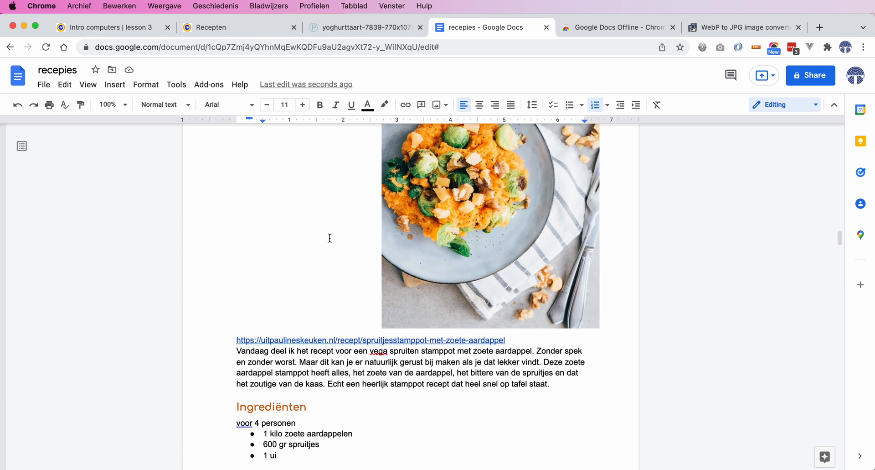
scroll(330, 237, up, 15)
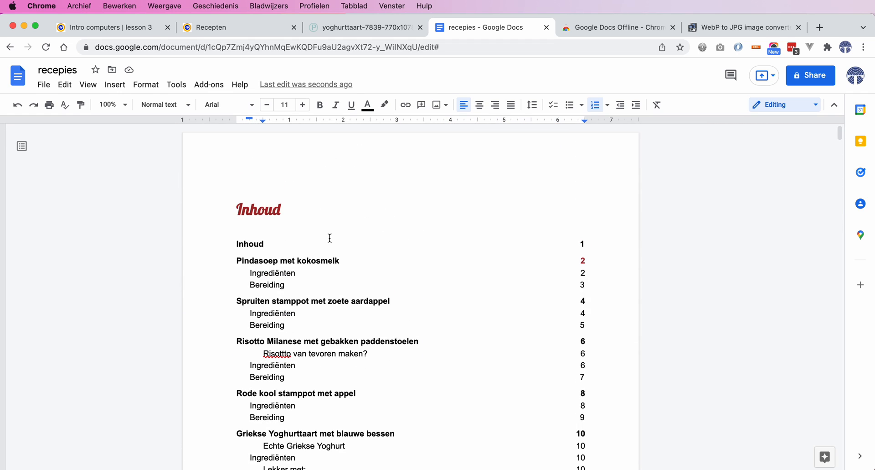
click(238, 207)
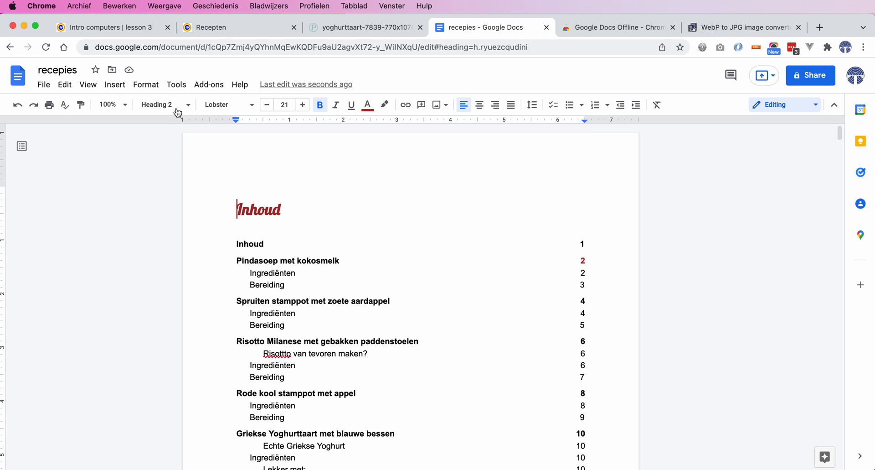
click(118, 88)
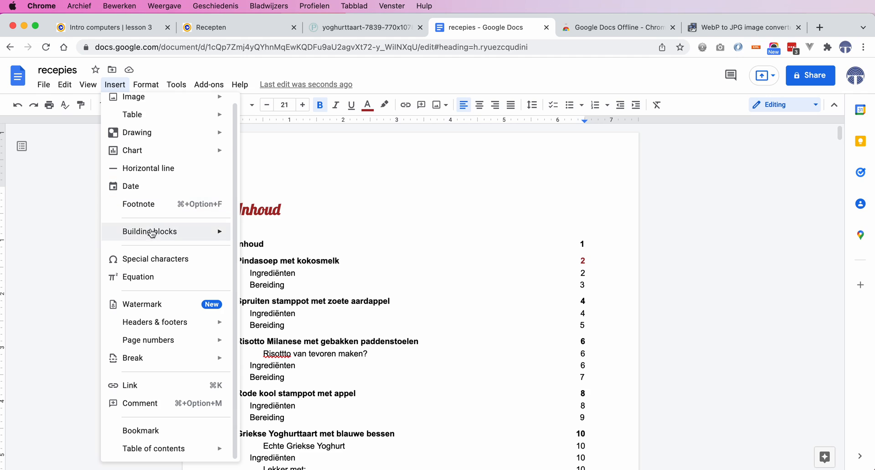
mouse_move(133, 125)
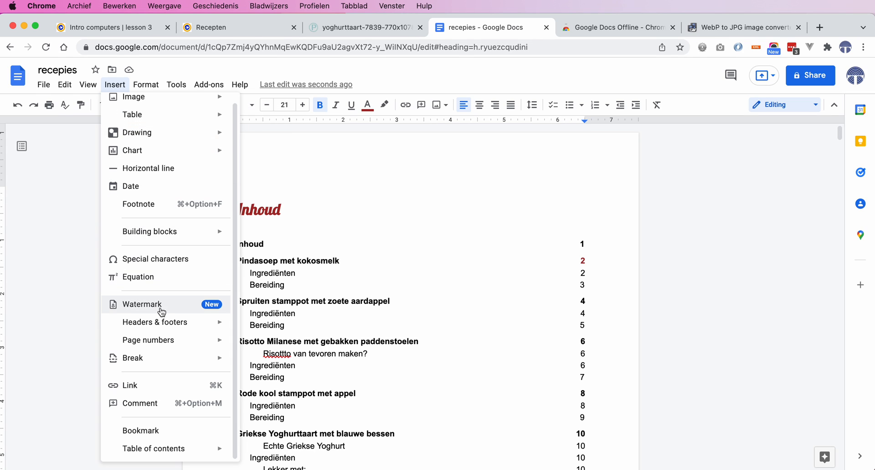
mouse_move(166, 359)
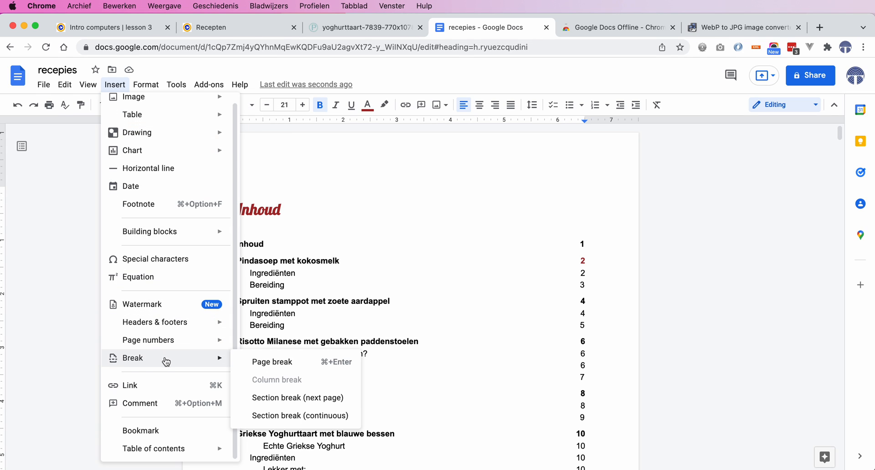
click(263, 363)
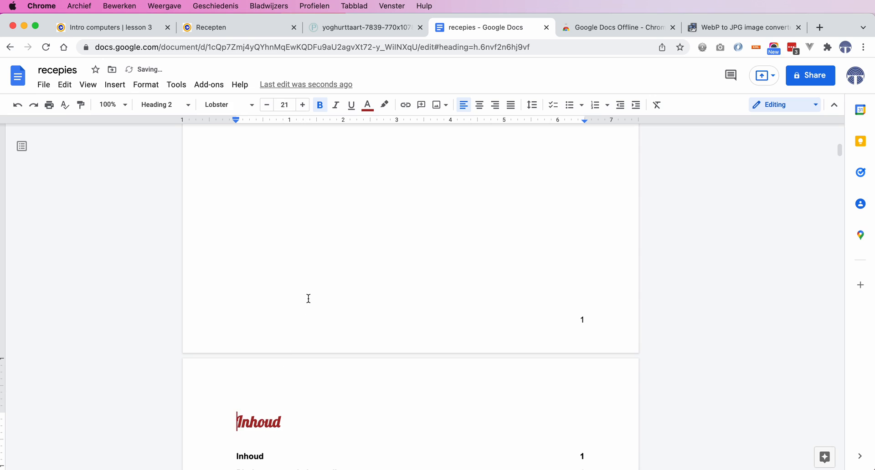
scroll(309, 299, up, 8)
scroll(322, 337, down, 10)
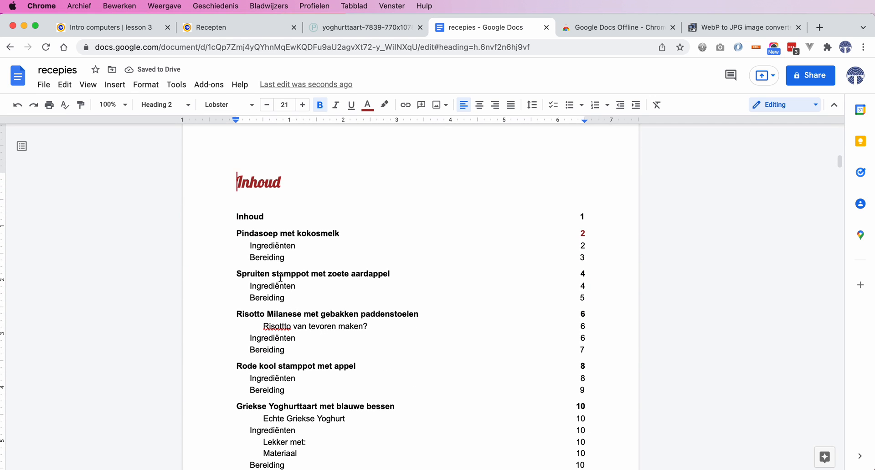
Step: Update the table of contents below the "Inhoud" heading
click(267, 233)
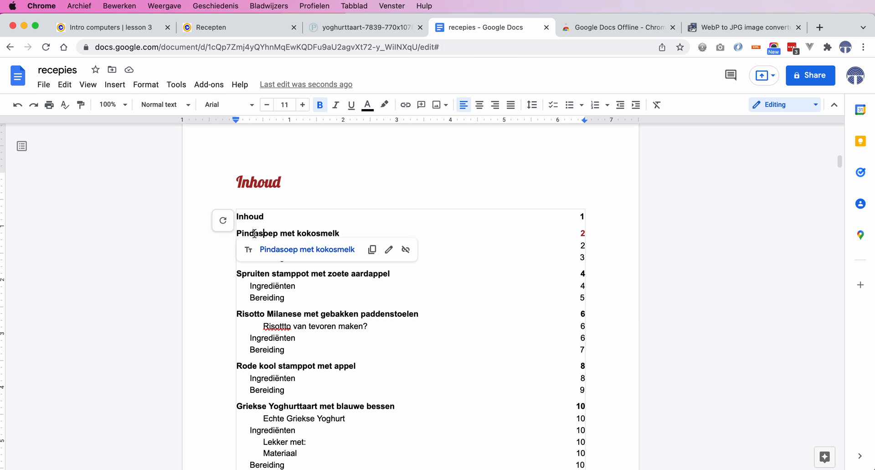
click(224, 223)
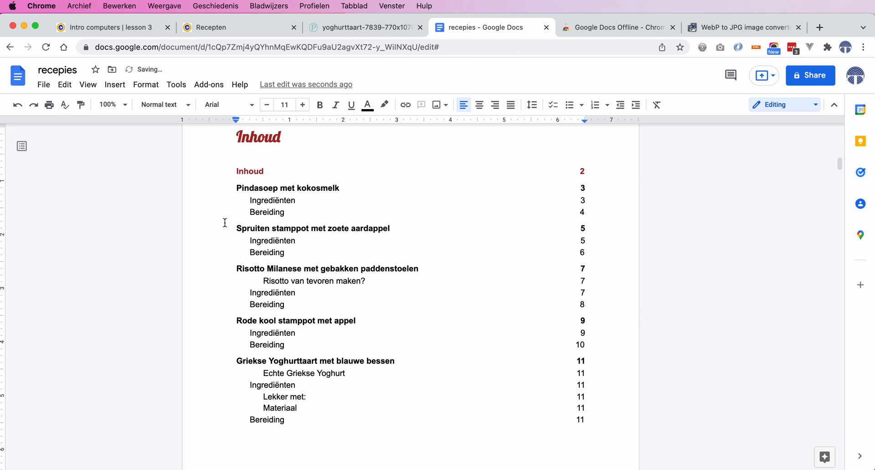
Step: Try to enter a title starting with "Rece" on the blank first page above the "Inhoud" heading
scroll(345, 325, up, 10)
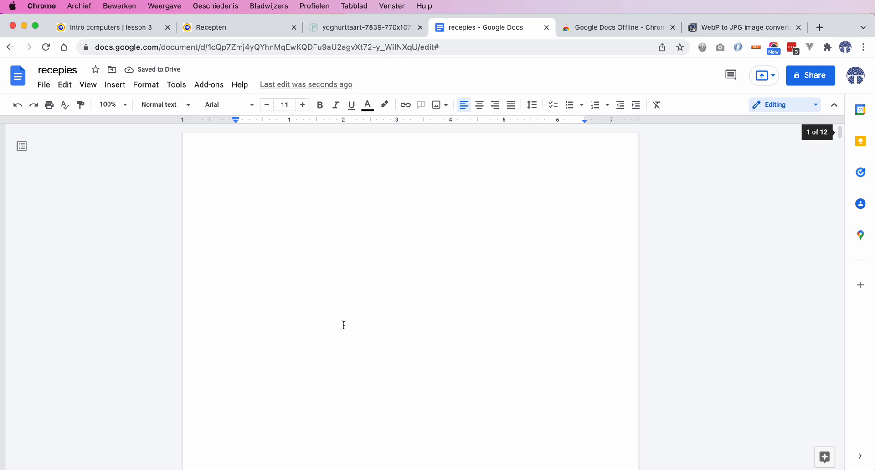
click(351, 264)
text(Rece)
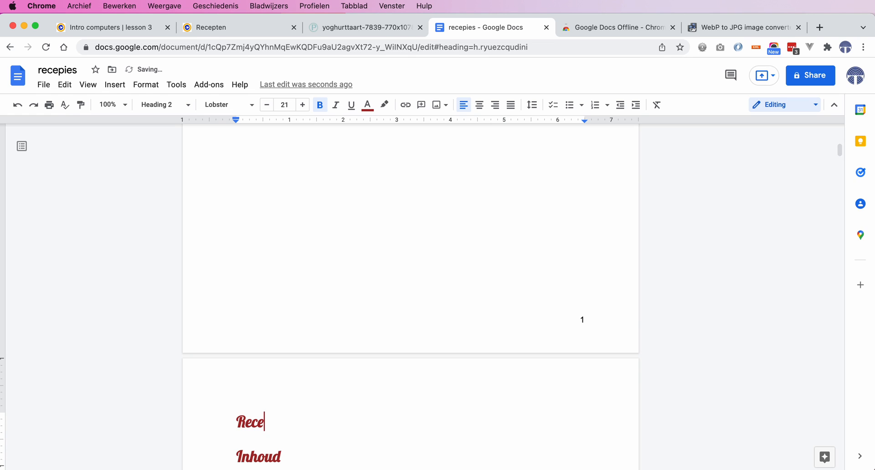
key(BackSpace)
key(BackSpace)
key(BackSpace)
key(BackSpace)
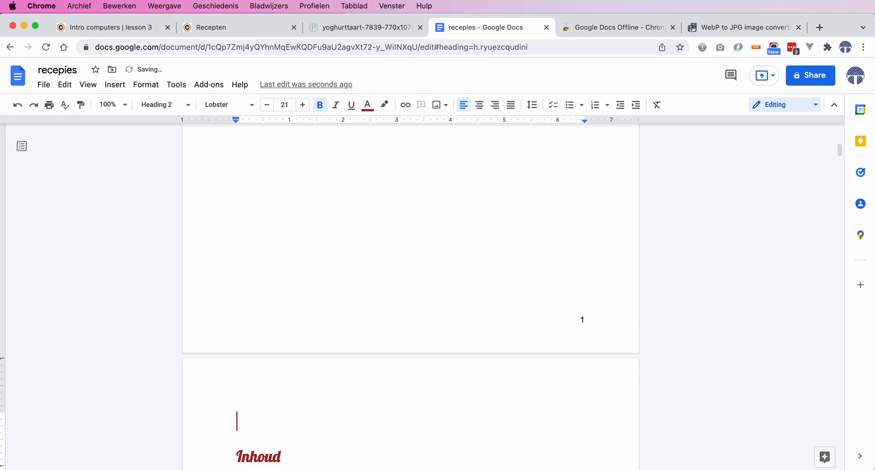
key(Delete)
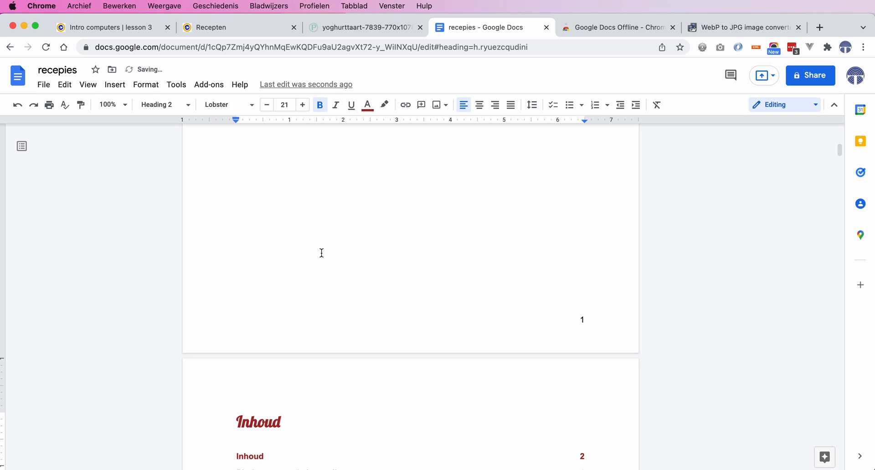
click(327, 166)
scroll(348, 203, up, 1)
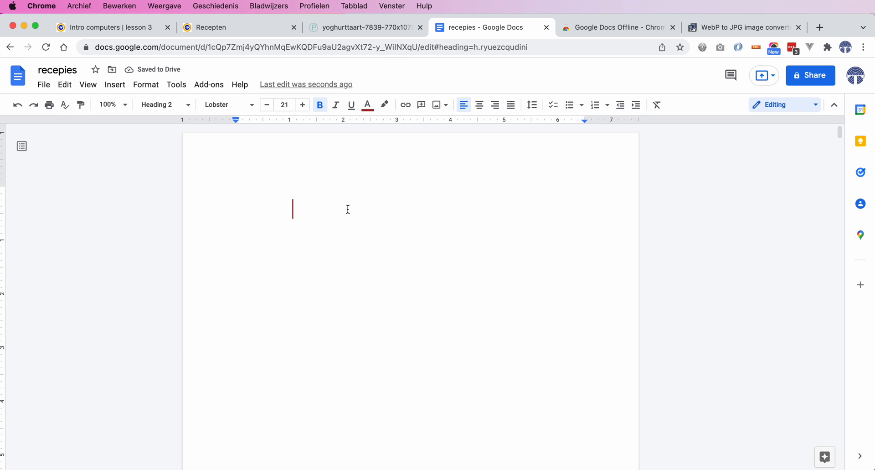
text(RInhoud)
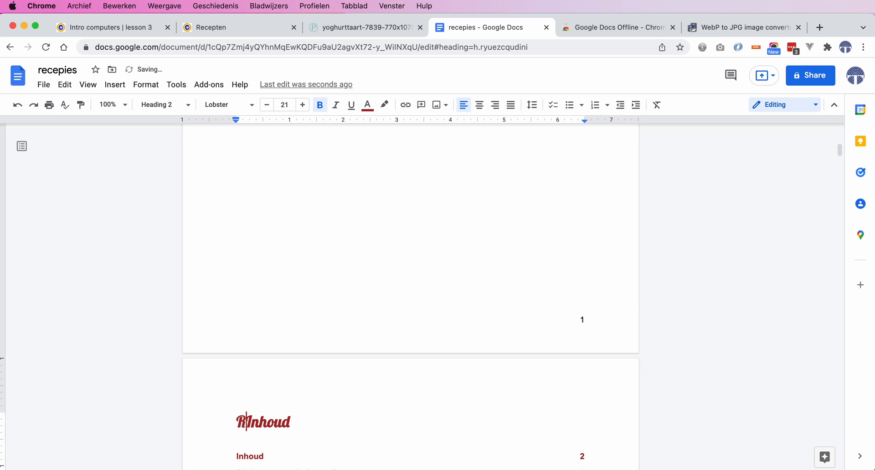
Step: Remove the stray "R" and the page break before the "Inhoud" heading, and insert a new page break there
key(BackSpace)
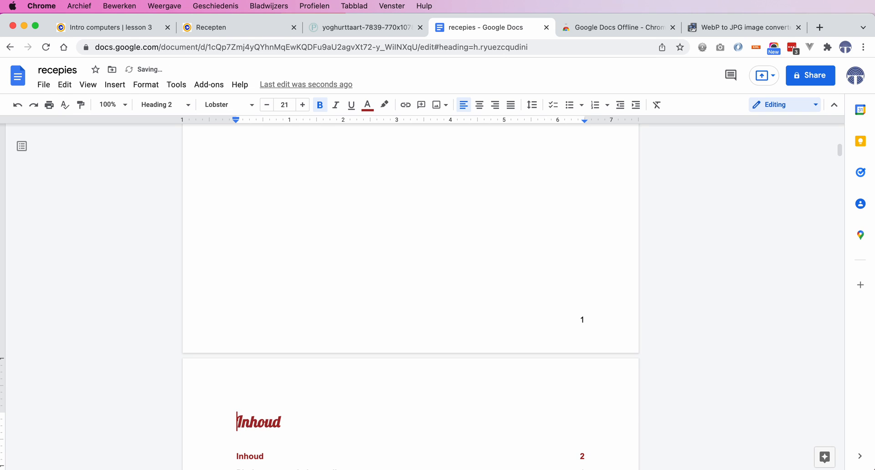
scroll(411, 296, down, 5)
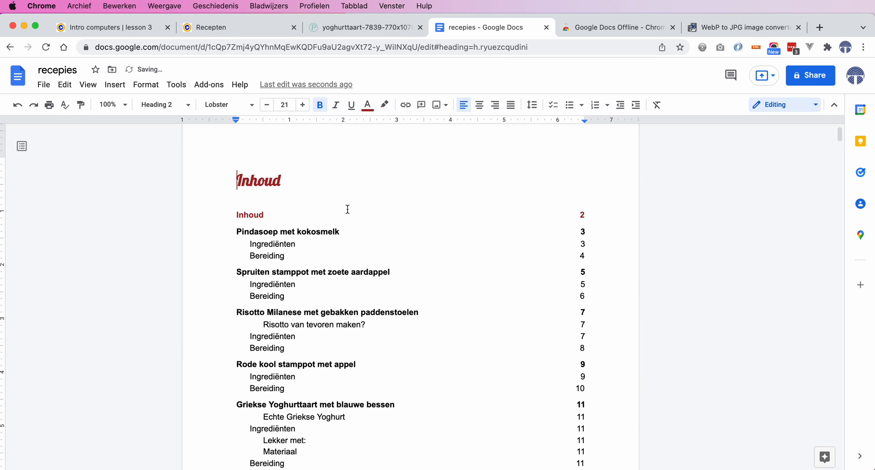
scroll(345, 219, up, 1)
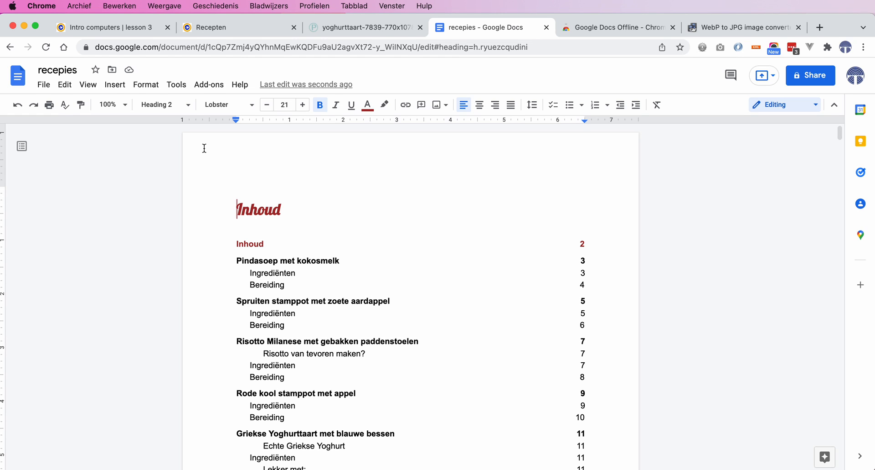
click(115, 85)
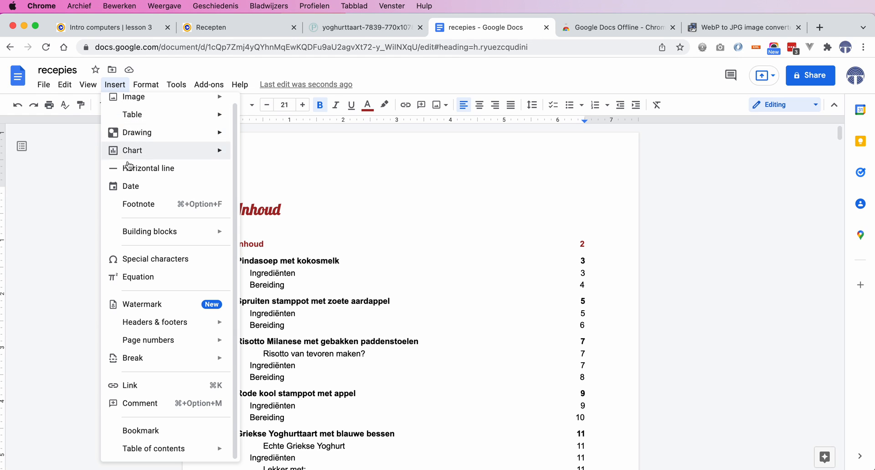
mouse_move(155, 357)
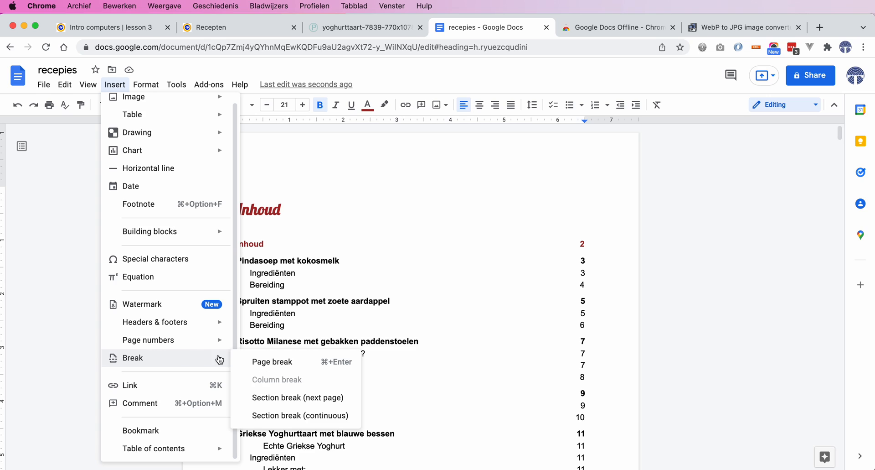
click(263, 361)
Step: Enter "Recepten" on the blank first page before the "Inhoud" heading and apply the Title style to it
click(250, 196)
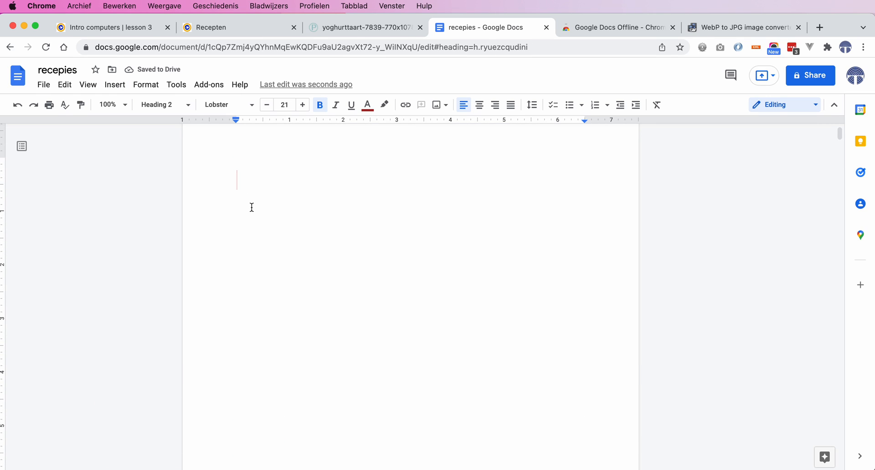
text(Re)
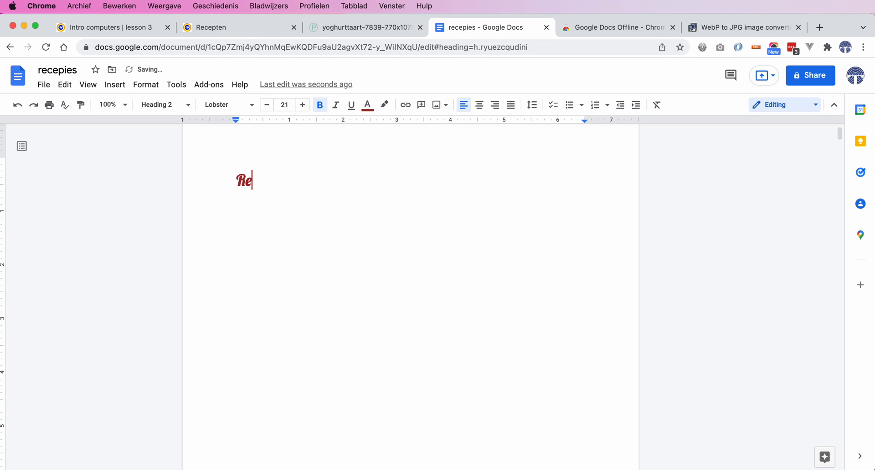
text(cepten)
click(170, 108)
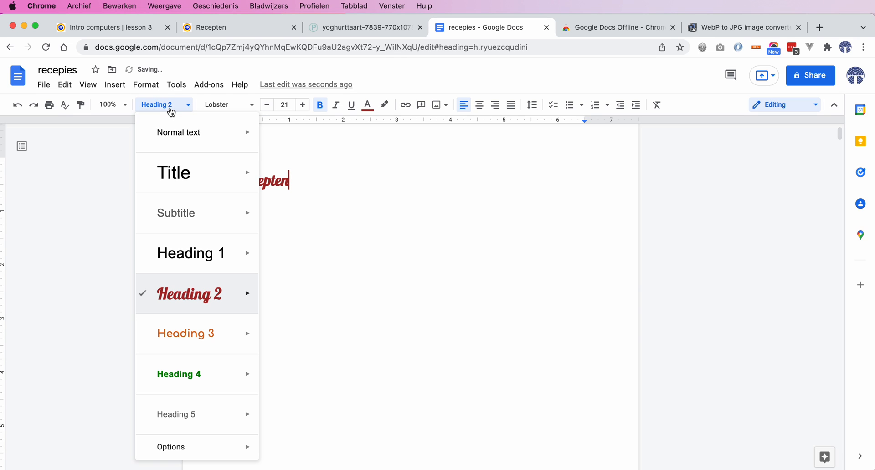
click(177, 176)
Step: Center the "Recepten" title and set its font size to 48
drag(320, 169, 225, 168)
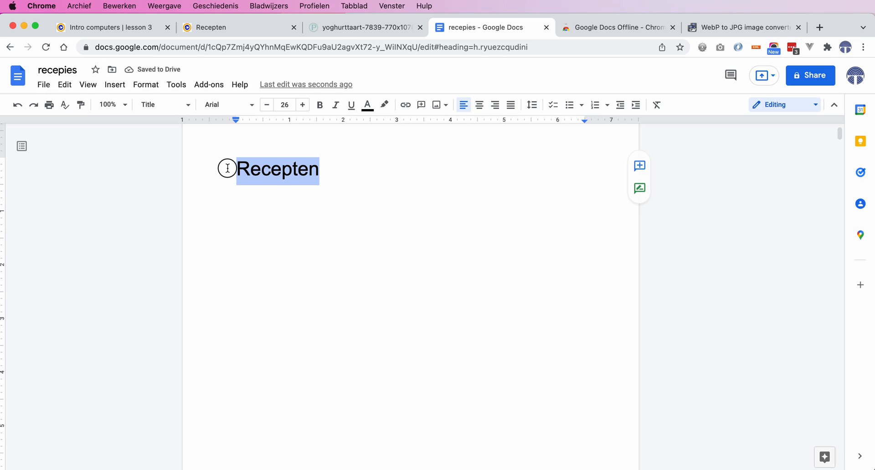
click(484, 111)
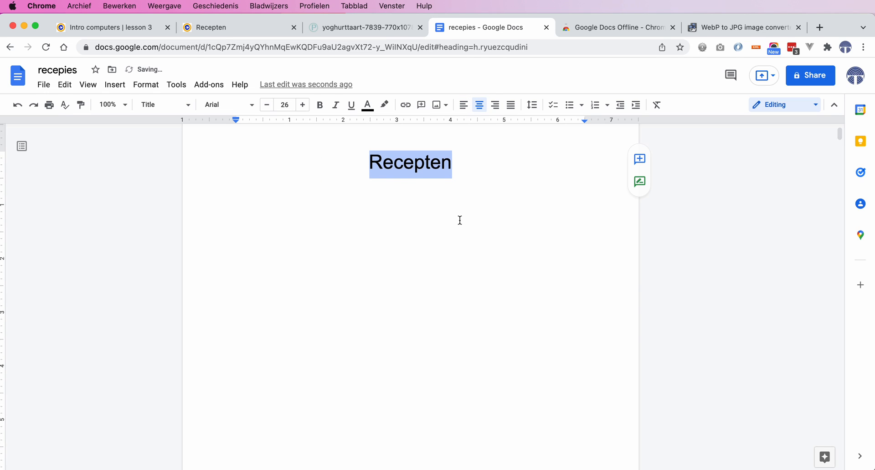
scroll(459, 220, up, 1)
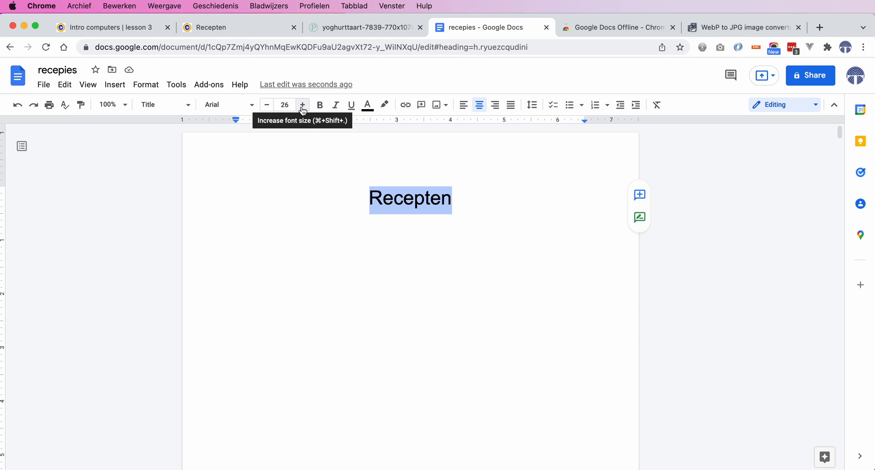
click(286, 108)
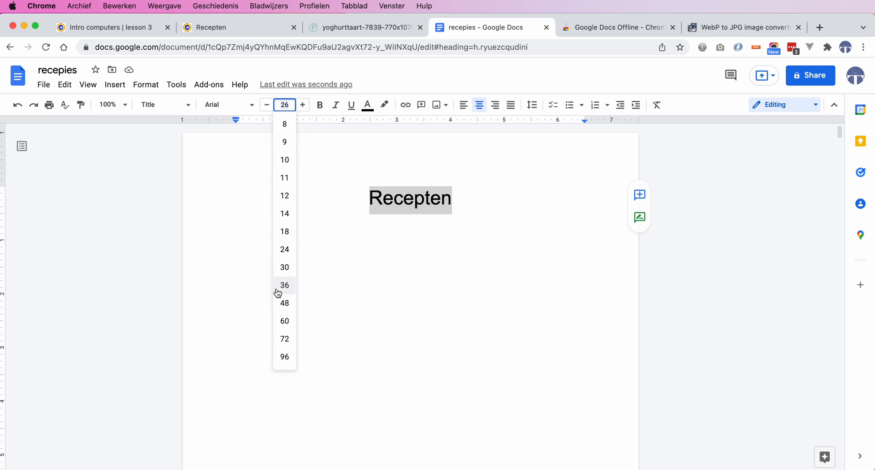
click(284, 305)
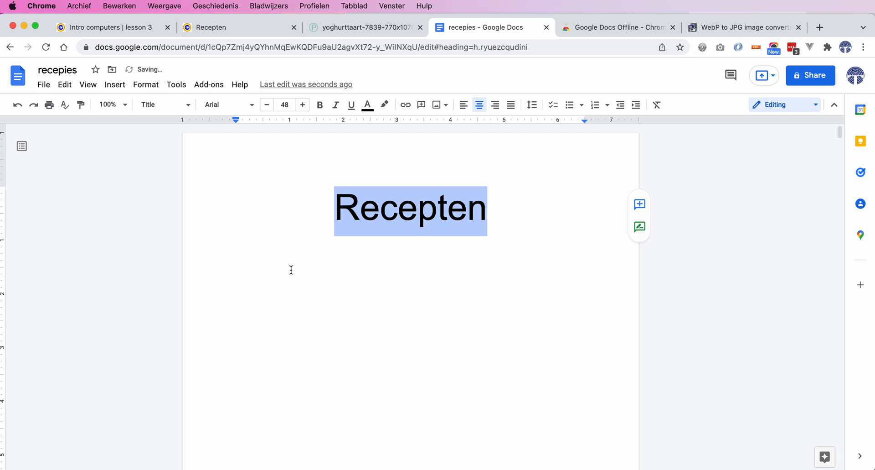
click(501, 216)
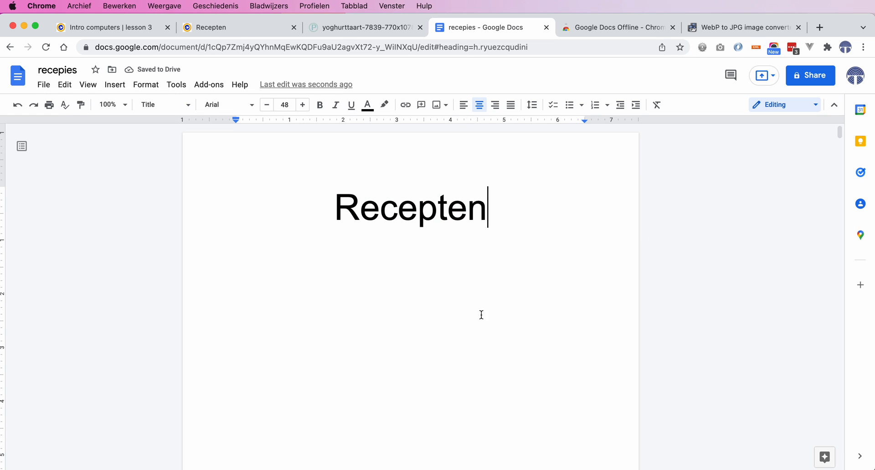
Step: Move the image in the sweet potato and sprouts stamppot recipe down so it sits just below the "Bron:" link line
scroll(481, 315, down, 2)
scroll(482, 315, down, 20)
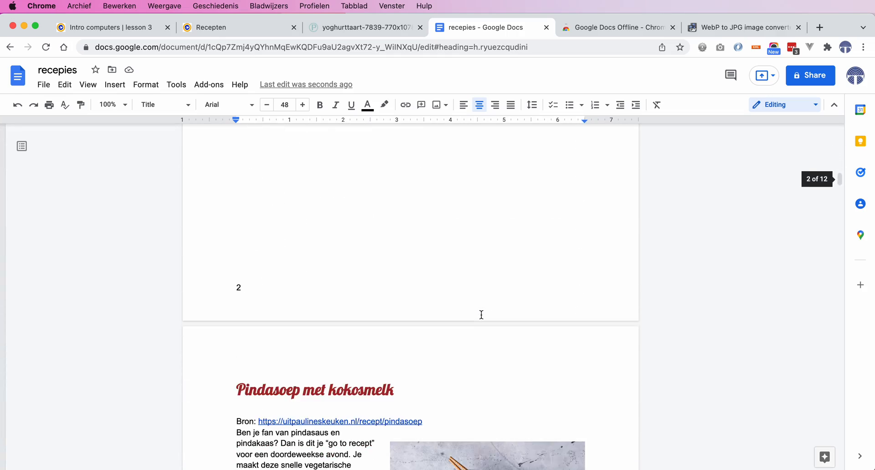
scroll(482, 315, down, 20)
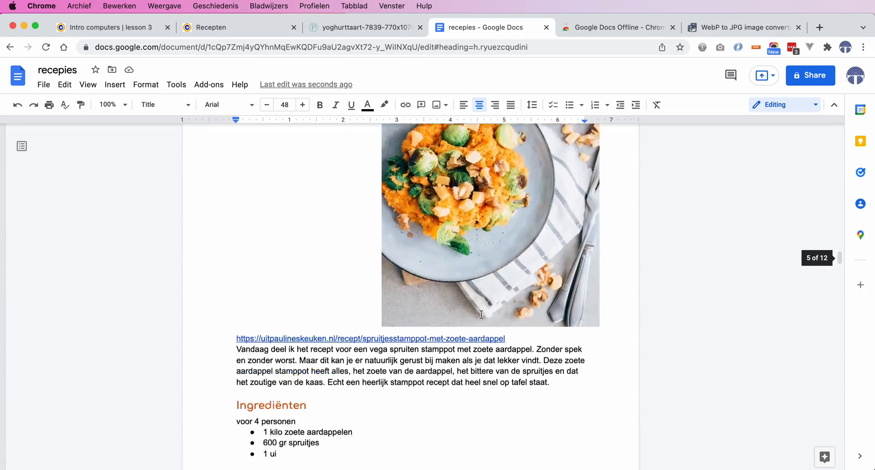
scroll(482, 314, up, 20)
scroll(481, 315, down, 3)
scroll(481, 314, down, 3)
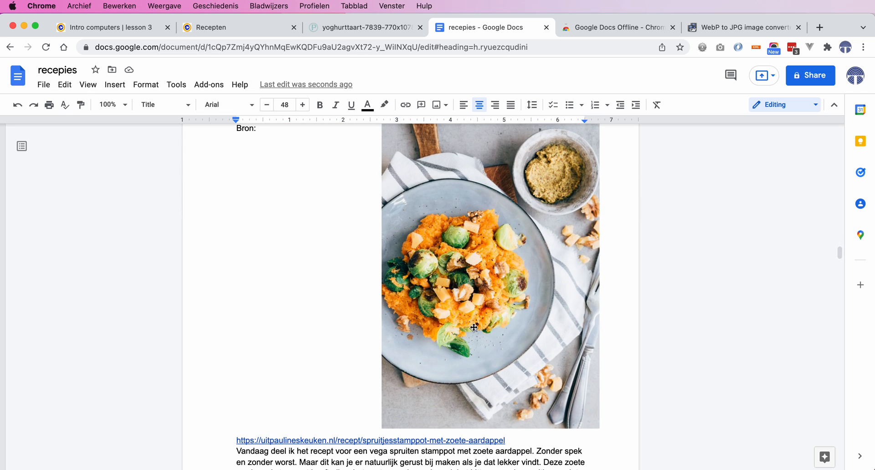
click(492, 346)
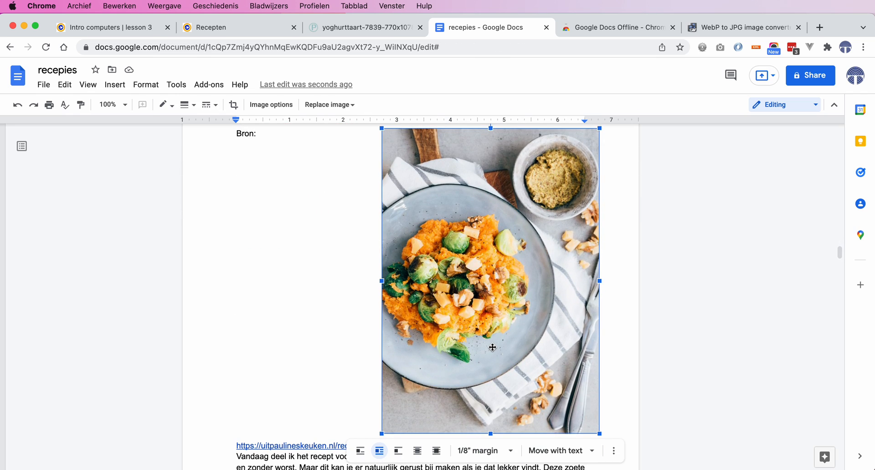
drag(493, 347, 492, 360)
key(Down)
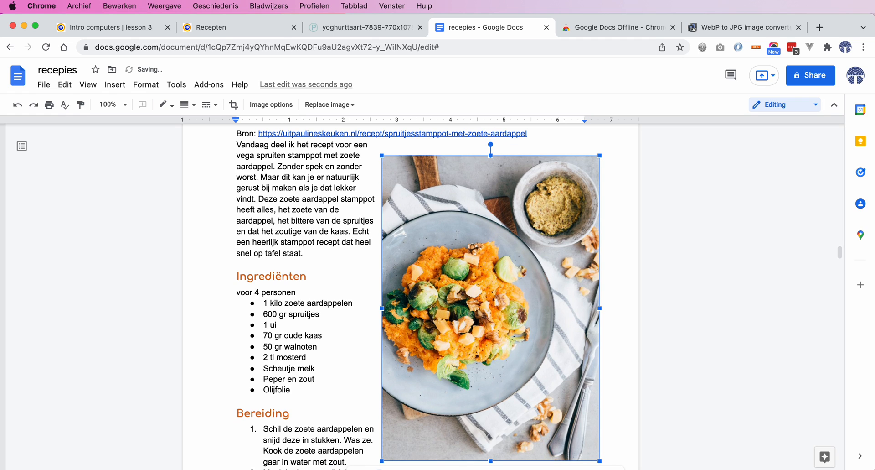
Step: Review the page layout and image placement of the recipes from the sprouts stamppot through the "Griekse Yoghurttaart met blauwe bessen" heading
scroll(433, 380, down, 12)
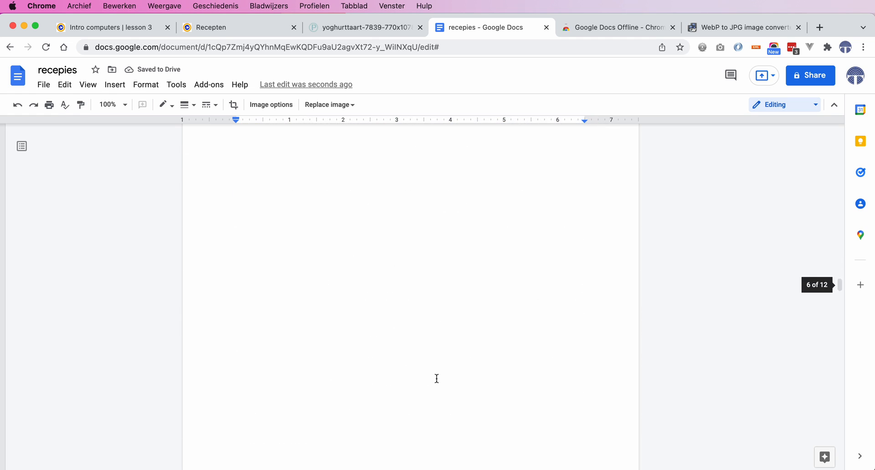
scroll(437, 378, down, 8)
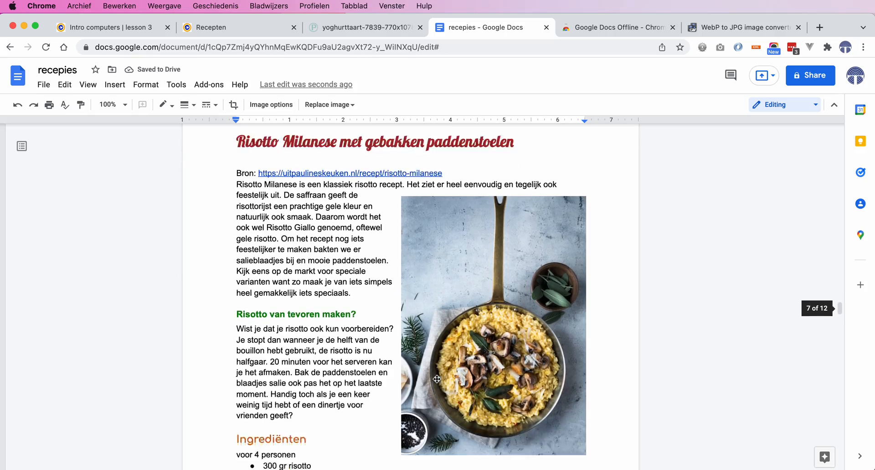
scroll(436, 378, down, 15)
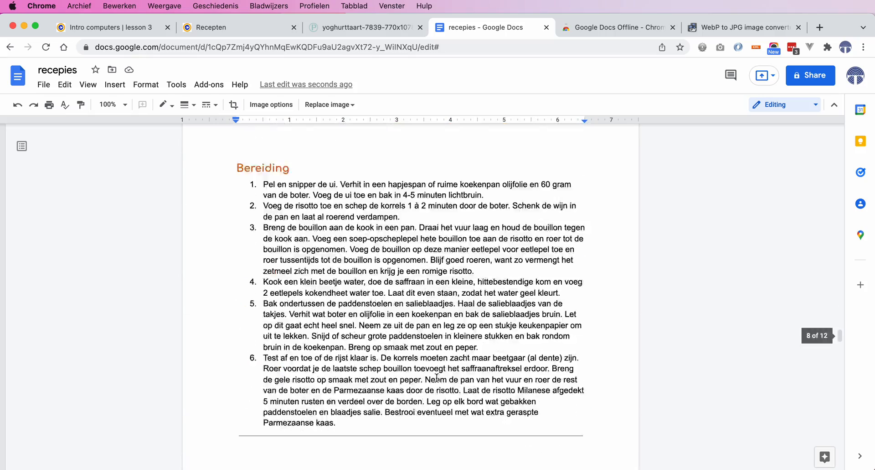
scroll(437, 378, down, 15)
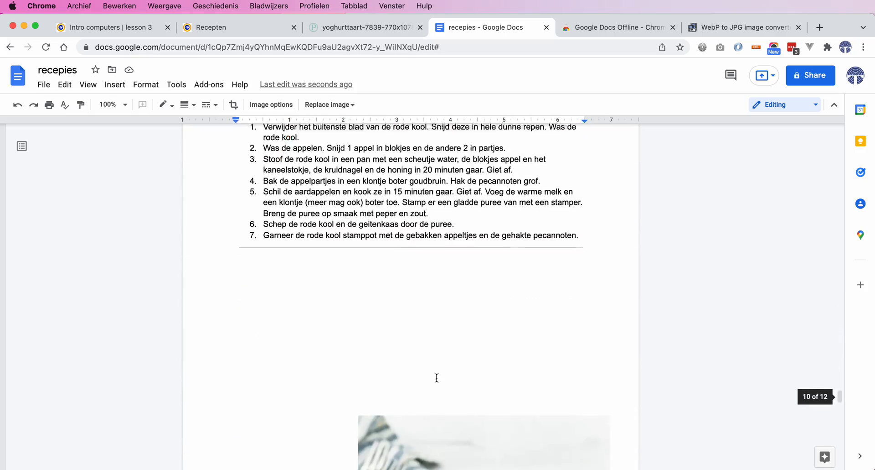
scroll(436, 377, down, 8)
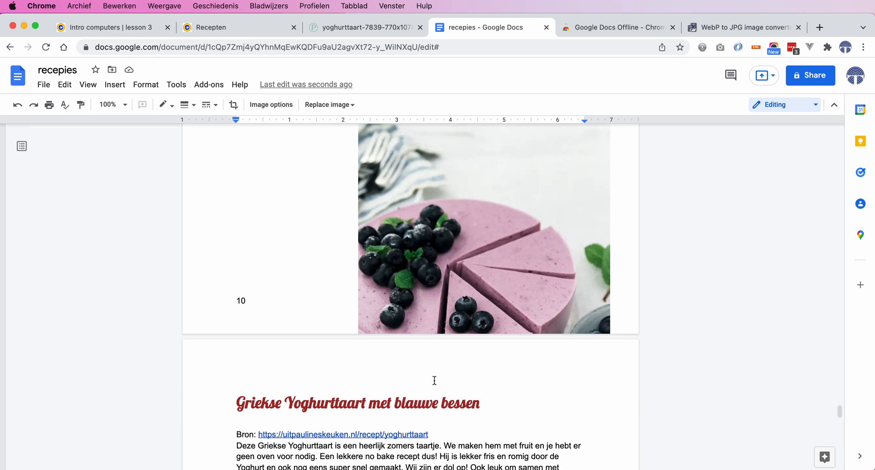
scroll(458, 291, up, 10)
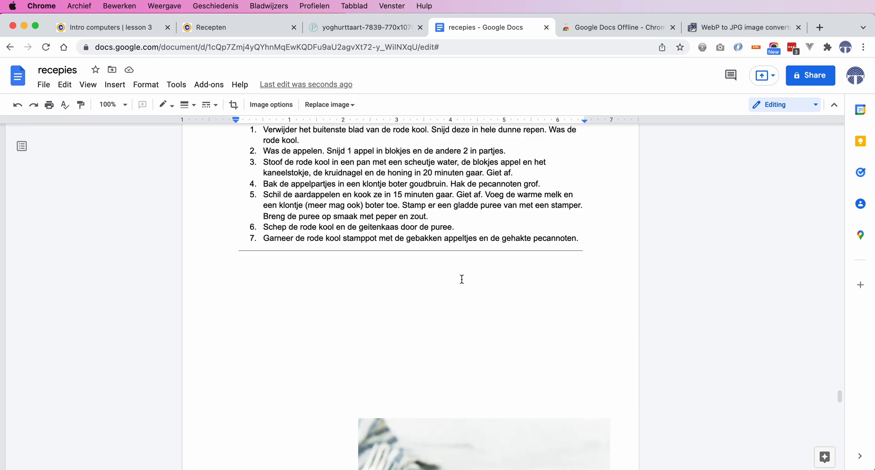
scroll(462, 279, down, 3)
scroll(461, 279, up, 8)
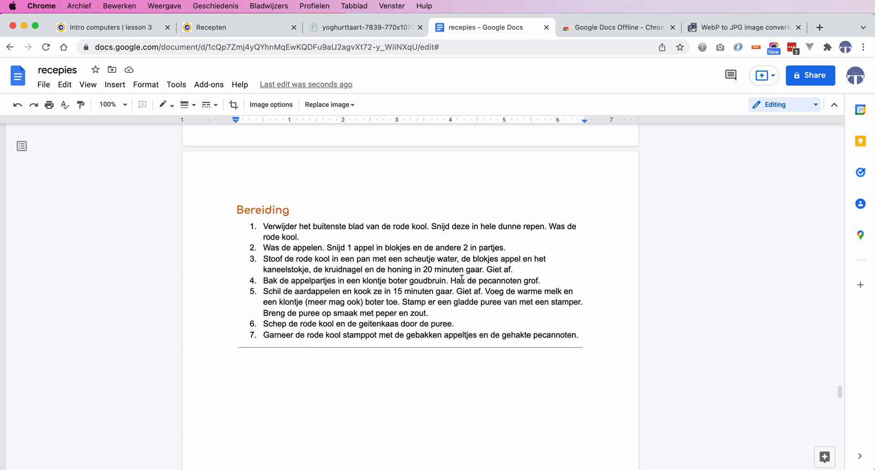
scroll(462, 279, up, 10)
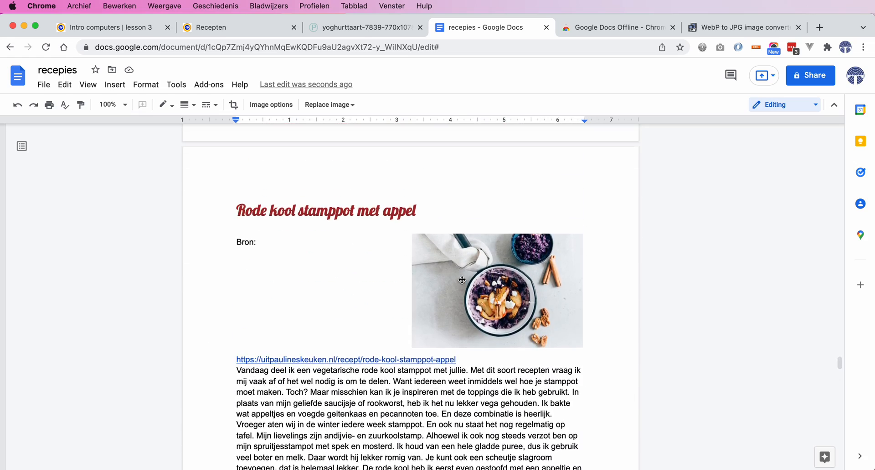
scroll(462, 279, down, 15)
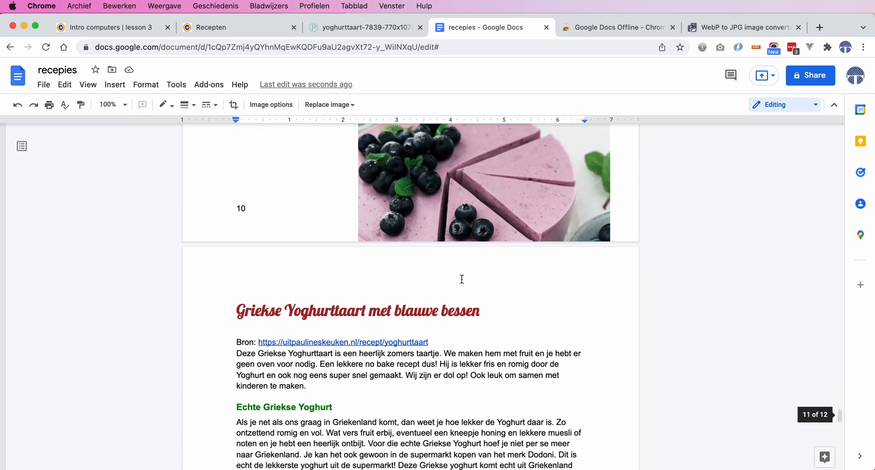
Step: Move the yoghurt cake image down onto page 11, just below the "Bron:" link line of "Griekse Yoghurttaart met blauwe bessen"
click(475, 213)
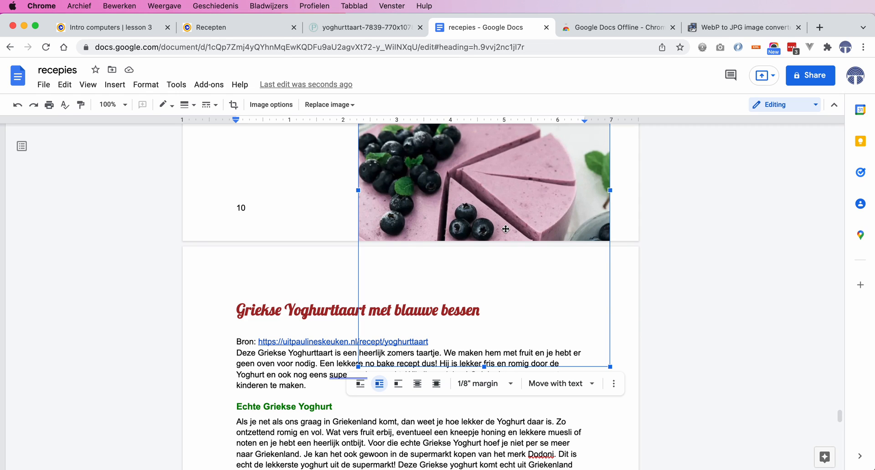
drag(506, 229, 506, 322)
key(Down)
key(Down)
key(Down)
key(Down)
key(Down)
key(Down)
key(Down)
key(Down)
key(Down)
key(Down)
key(Down)
key(Down)
key(Down)
key(Down)
key(Down)
key(Down)
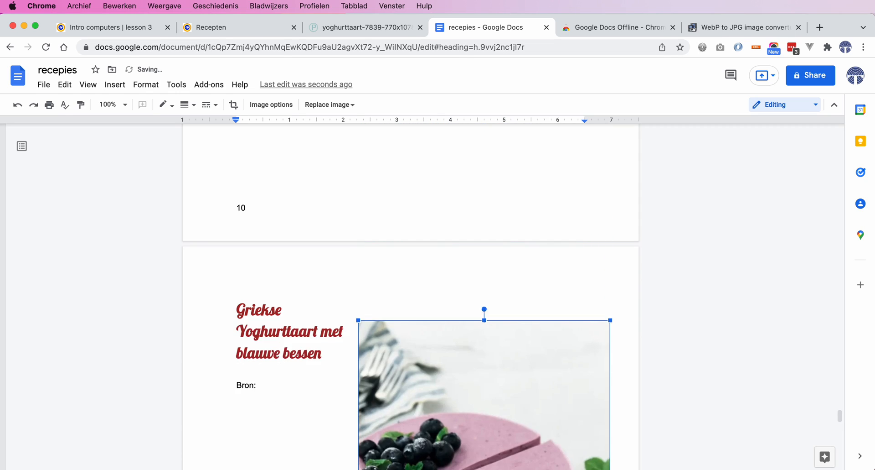
key(Down)
key(Down)
key(Down)
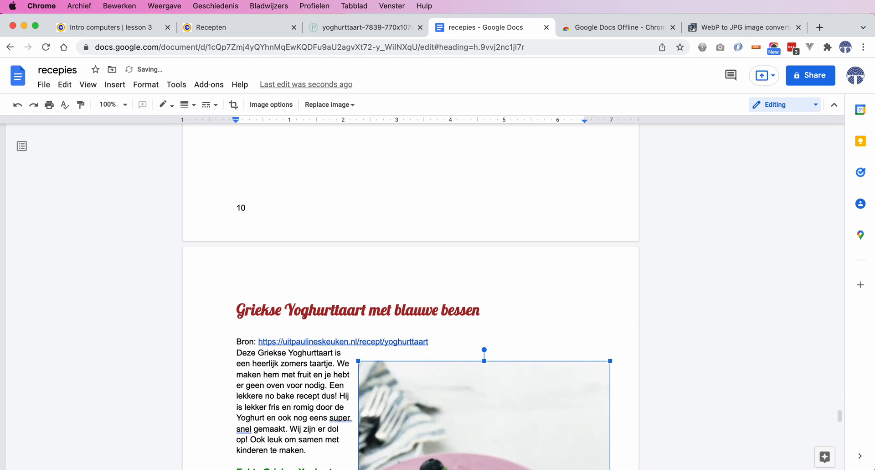
Step: Correct "super snel" to the suggested "supersnel" in the introduction of the Griekse Yoghurttaart recipe
click(350, 419)
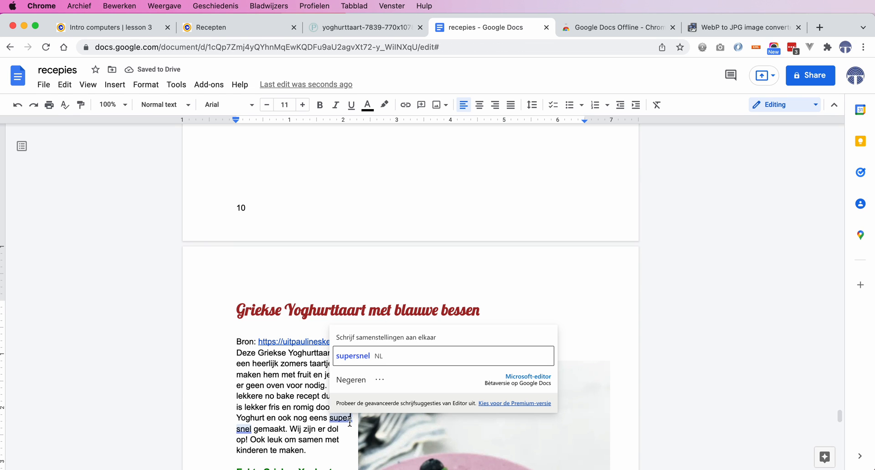
click(354, 358)
Step: Examine the layout of the Griekse Yoghurttaart recipe from its heading through the ingredients and preparation to the document's last page
scroll(285, 419, down, 5)
scroll(284, 419, down, 15)
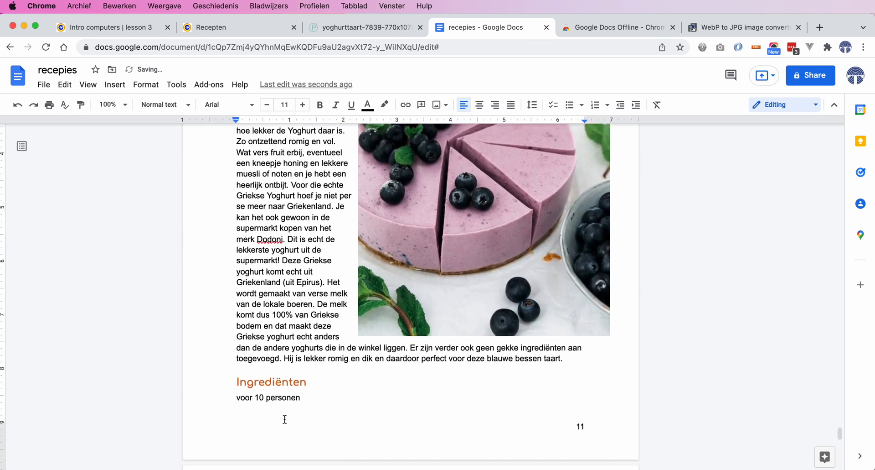
scroll(285, 418, down, 15)
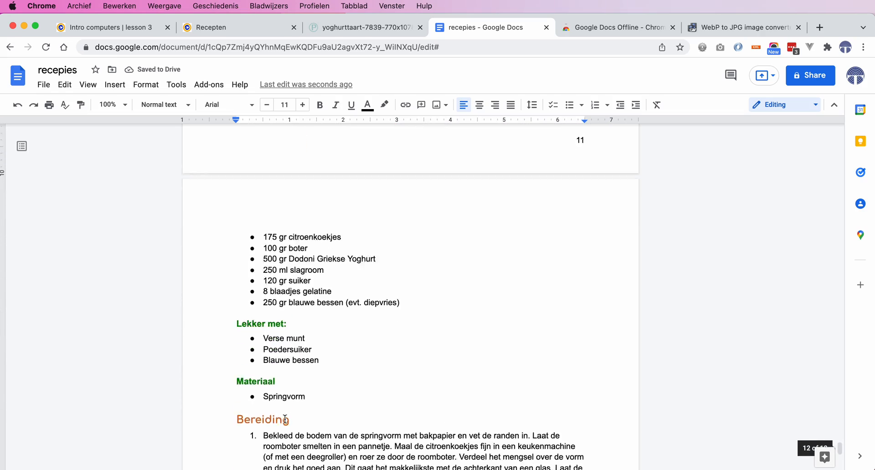
scroll(285, 418, up, 20)
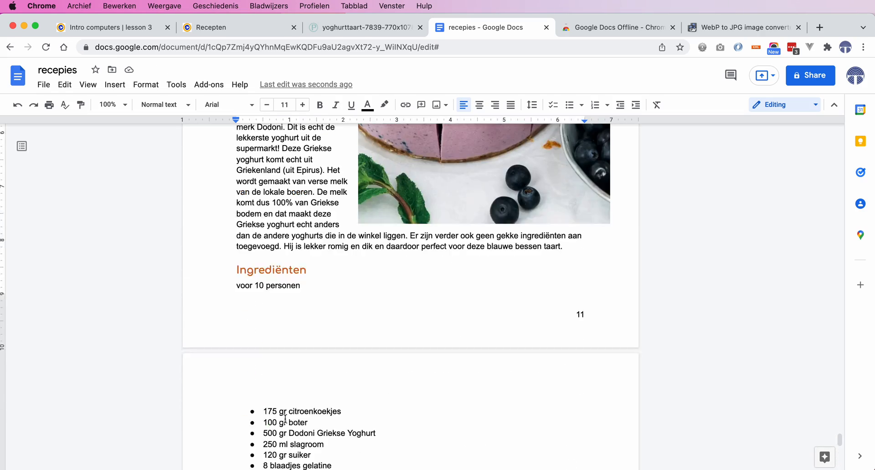
scroll(285, 418, up, 8)
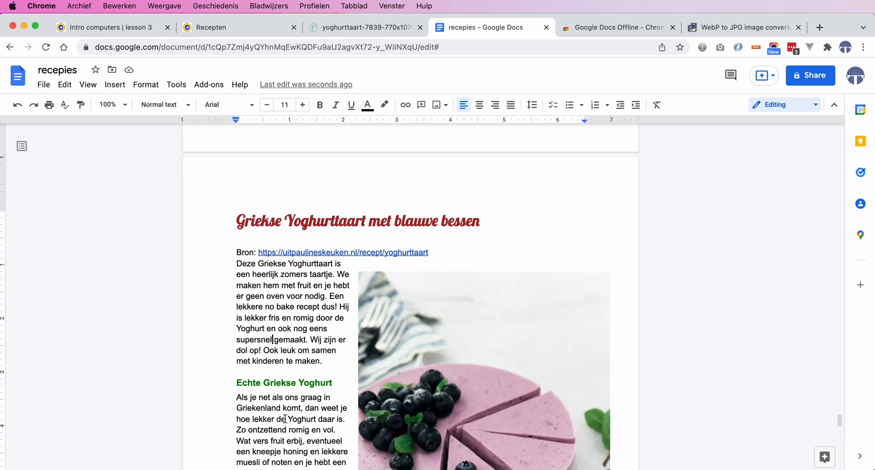
scroll(285, 419, down, 20)
scroll(285, 418, down, 3)
scroll(284, 419, up, 3)
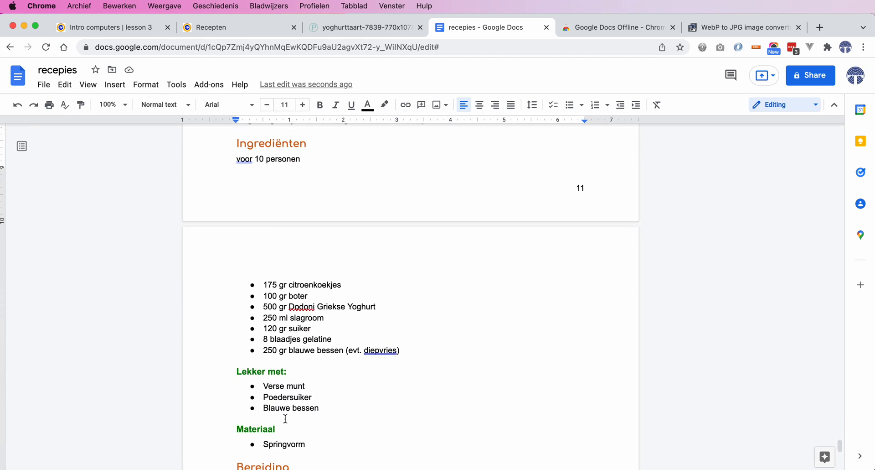
scroll(285, 419, down, 2)
scroll(284, 419, down, 5)
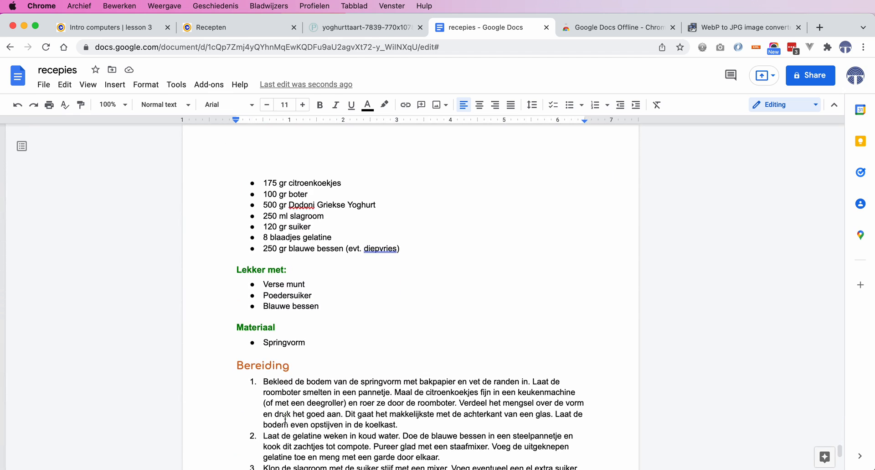
scroll(284, 418, up, 3)
scroll(285, 419, down, 5)
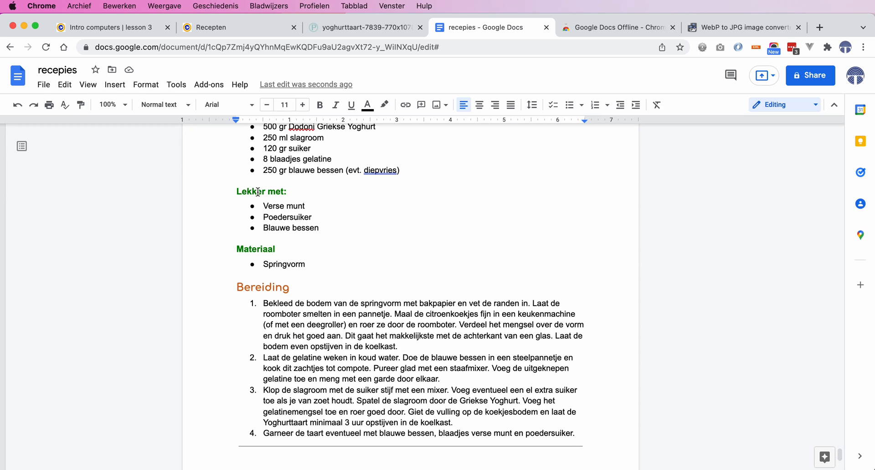
scroll(345, 279, down, 5)
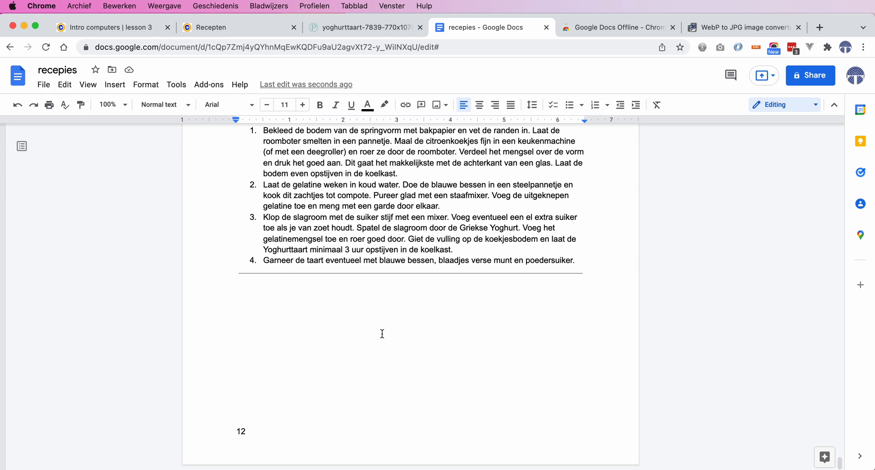
Step: Insert a page break before the "Ingrediënten" heading of the Griekse Yoghurttaart recipe so it starts on a new page
scroll(382, 333, up, 15)
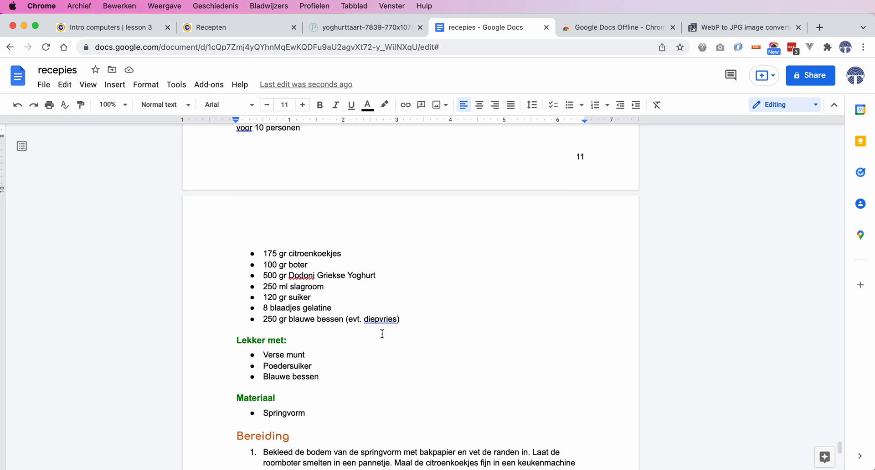
scroll(383, 334, up, 2)
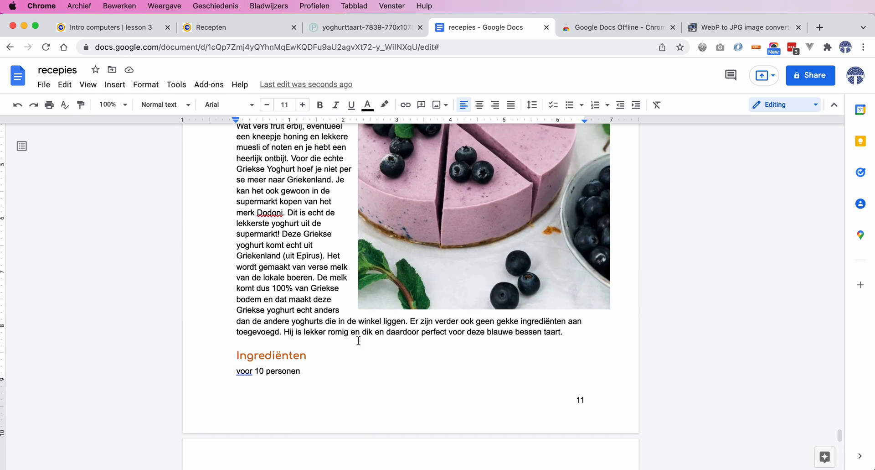
click(238, 357)
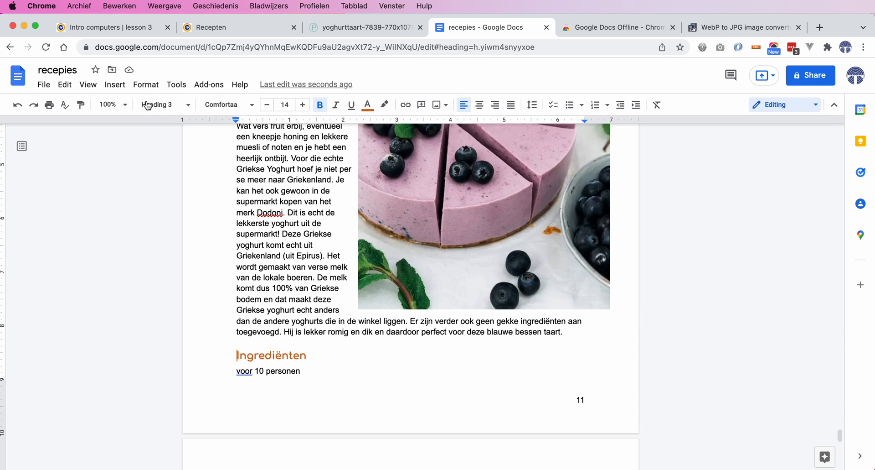
click(115, 85)
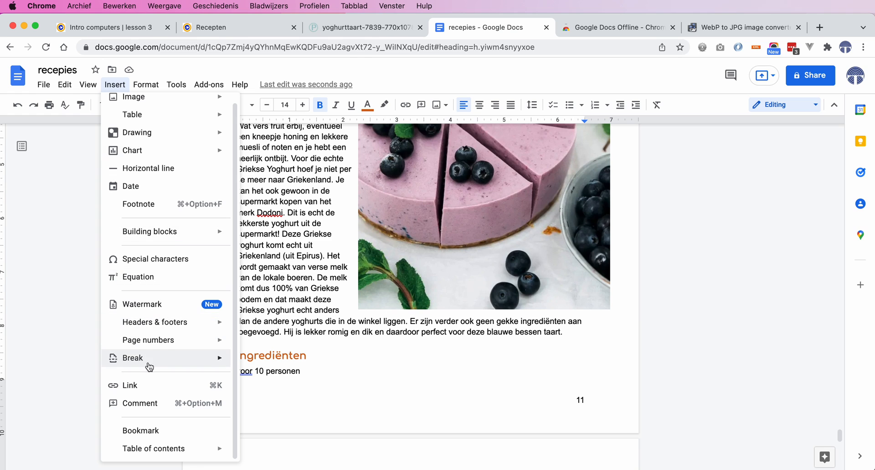
mouse_move(149, 366)
click(255, 361)
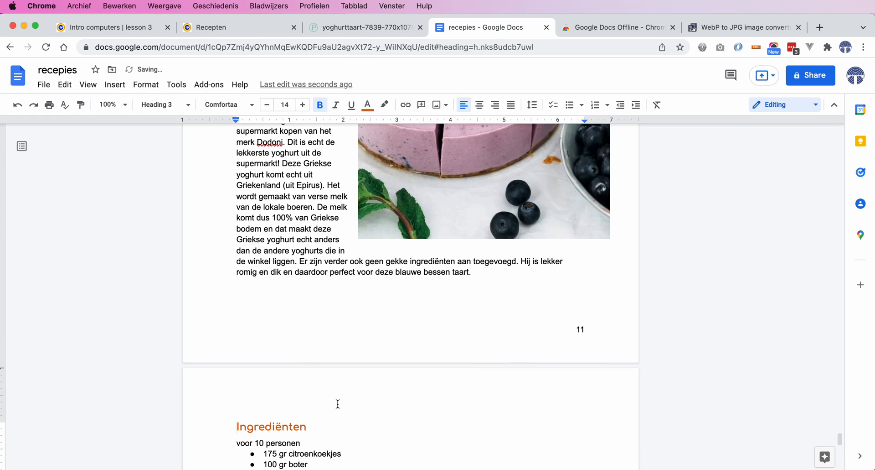
Step: Refresh the "Inhoud" table of contents so its page numbers match the current layout
scroll(337, 404, up, 20)
scroll(319, 358, up, 20)
scroll(319, 359, up, 20)
scroll(319, 359, up, 5)
scroll(319, 359, down, 15)
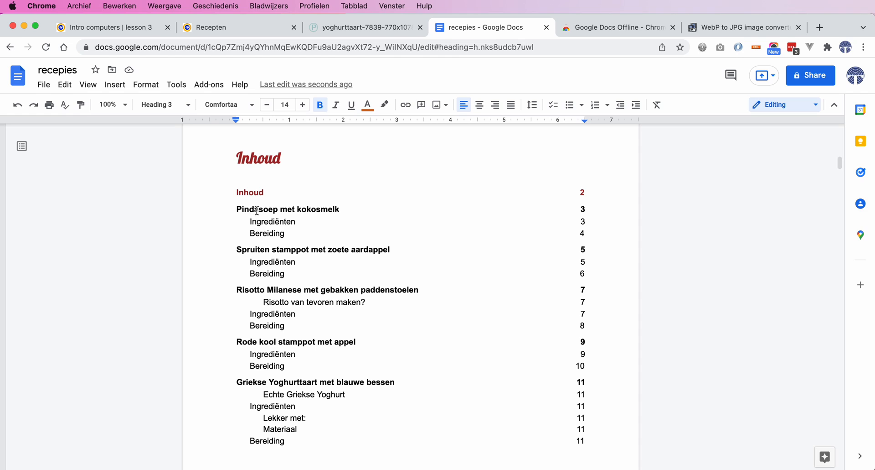
click(257, 212)
click(220, 196)
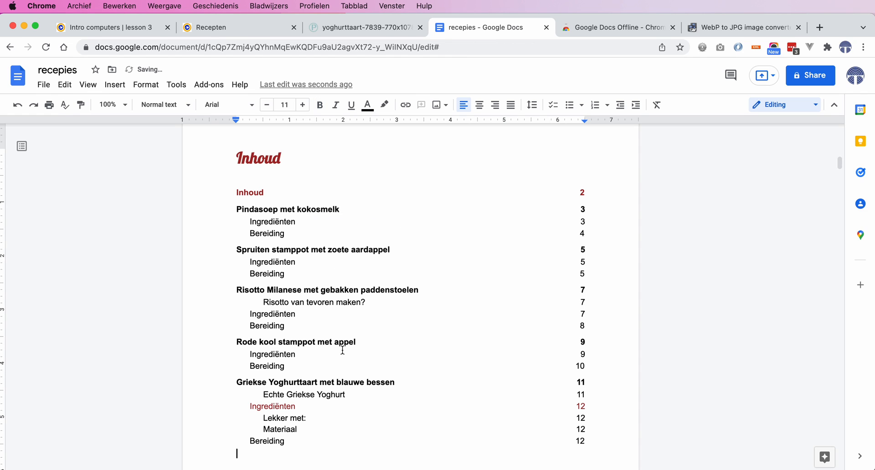
Step: Set the text colour of the red "Ingrediënten" entry under "Griekse Yoghurttaart met blauwe bessen" in the table of contents to black
scroll(343, 350, up, 4)
scroll(343, 350, down, 5)
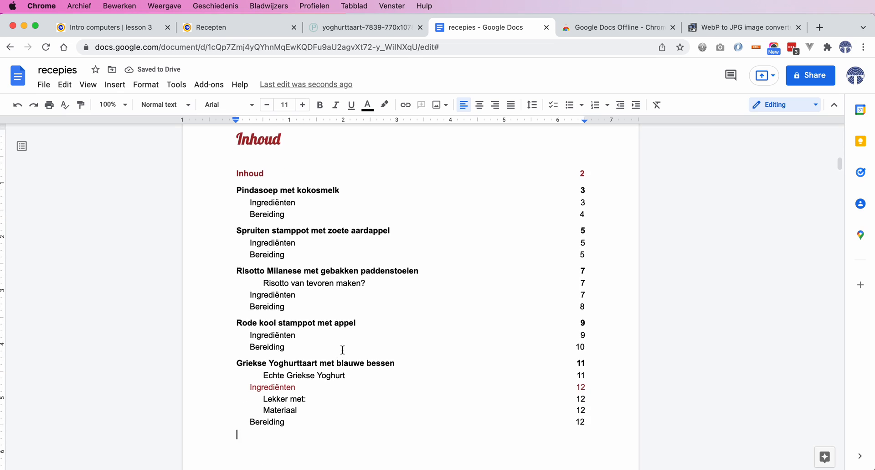
scroll(343, 350, down, 1)
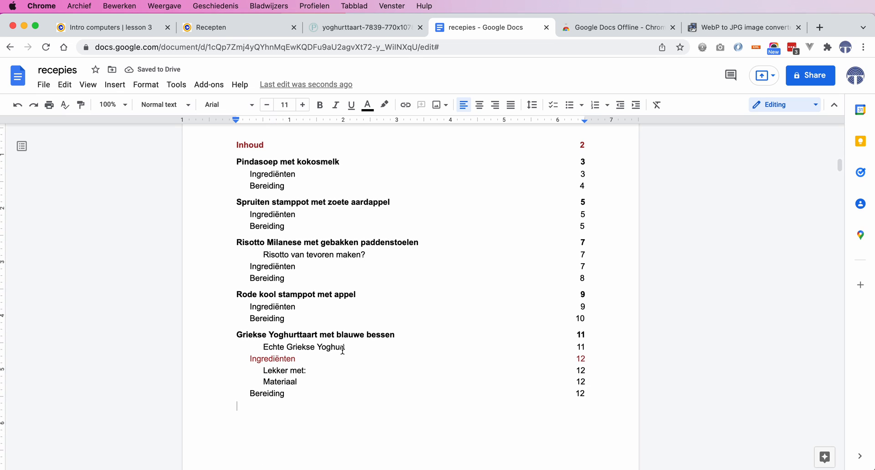
double_click(297, 359)
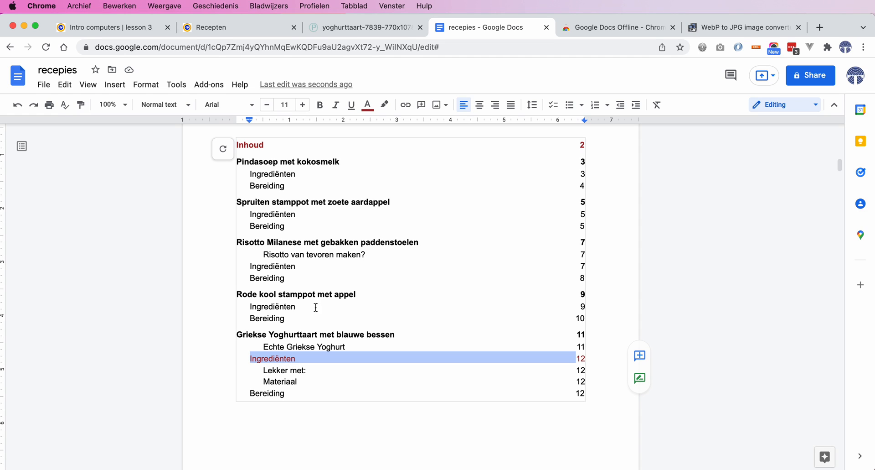
click(368, 105)
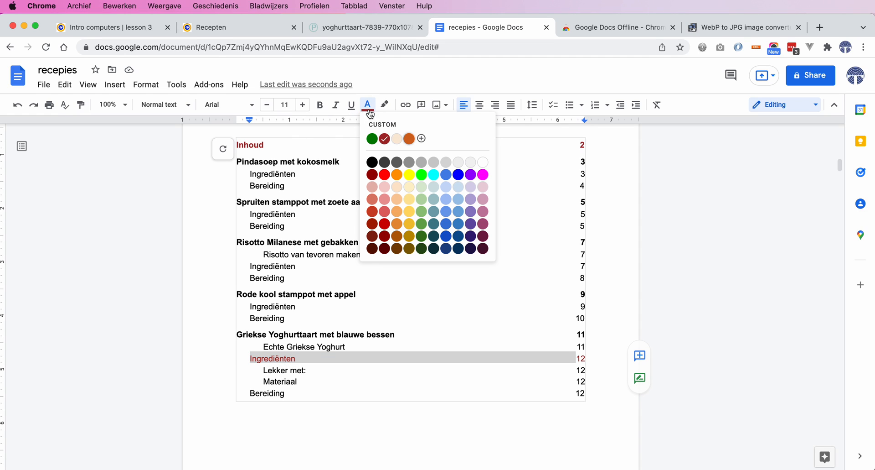
click(374, 148)
click(447, 337)
Step: Make the red page number of that "Ingrediënten" entry black by recolouring the yoghurt cake entries through "Materiaal"
drag(448, 333, 454, 378)
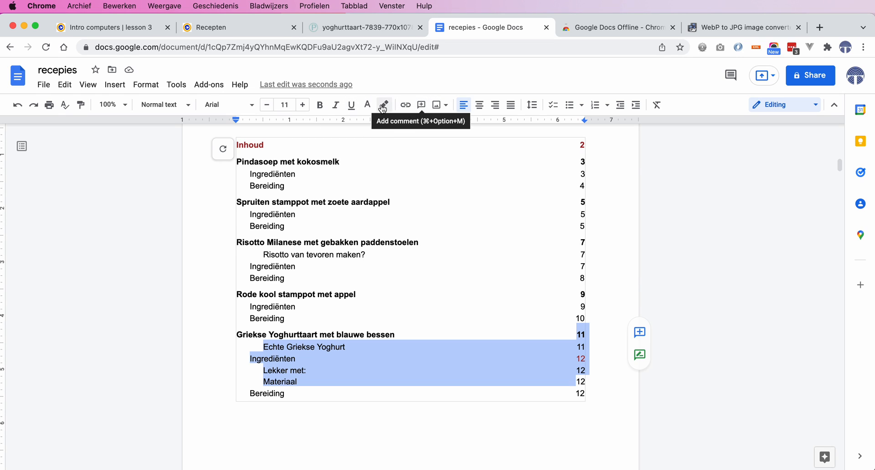
click(369, 106)
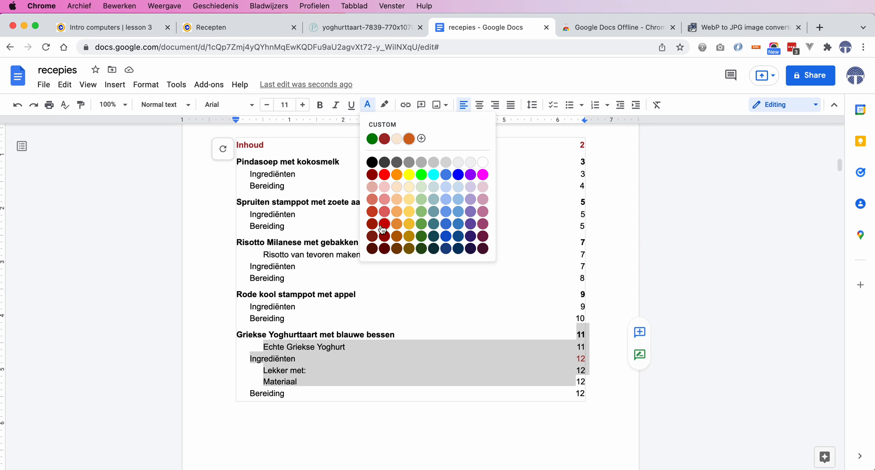
click(373, 162)
click(444, 256)
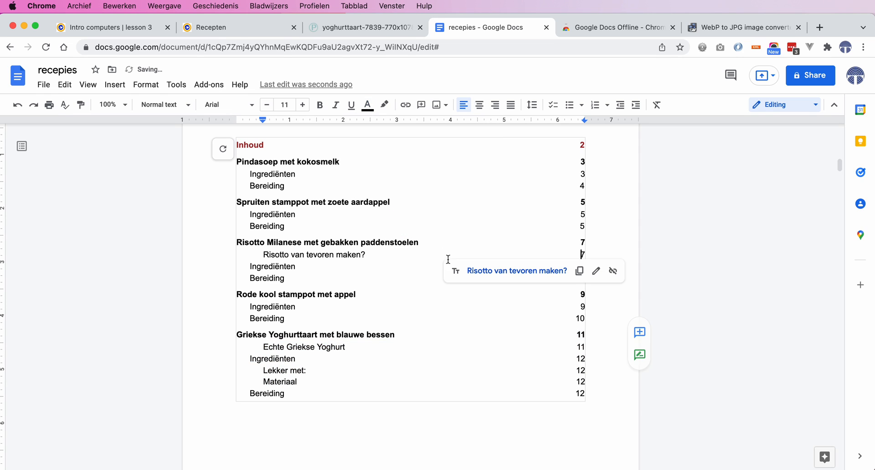
scroll(437, 268, up, 5)
scroll(438, 268, up, 10)
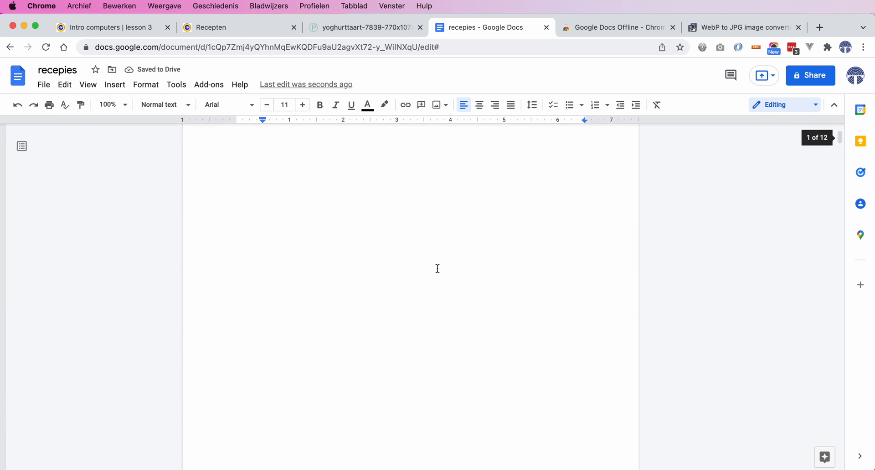